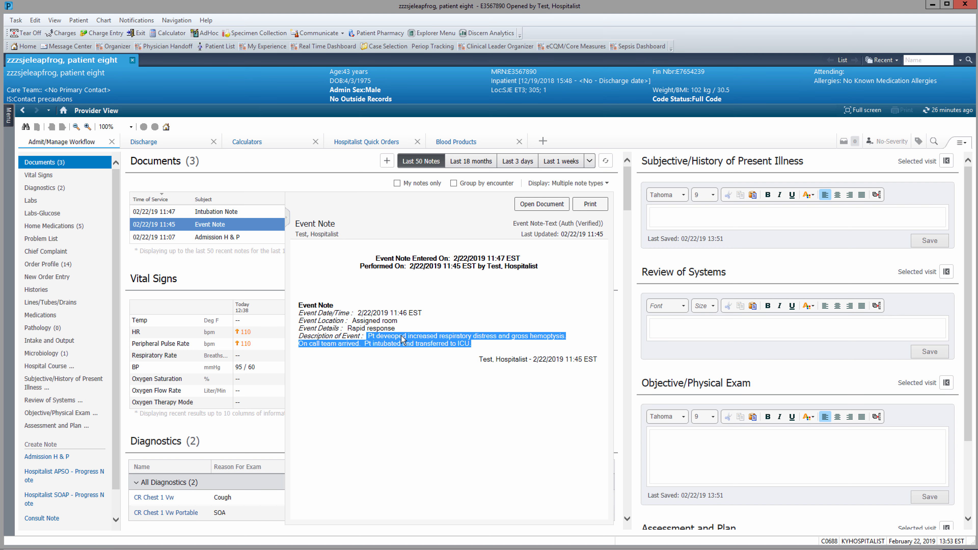
Close the Event Note preview, then open the Intubation Note to review the procedure details and close it.
{"action": "left_click", "coordinate": [288, 222]}
{"action": "left_click", "coordinate": [288, 223]}
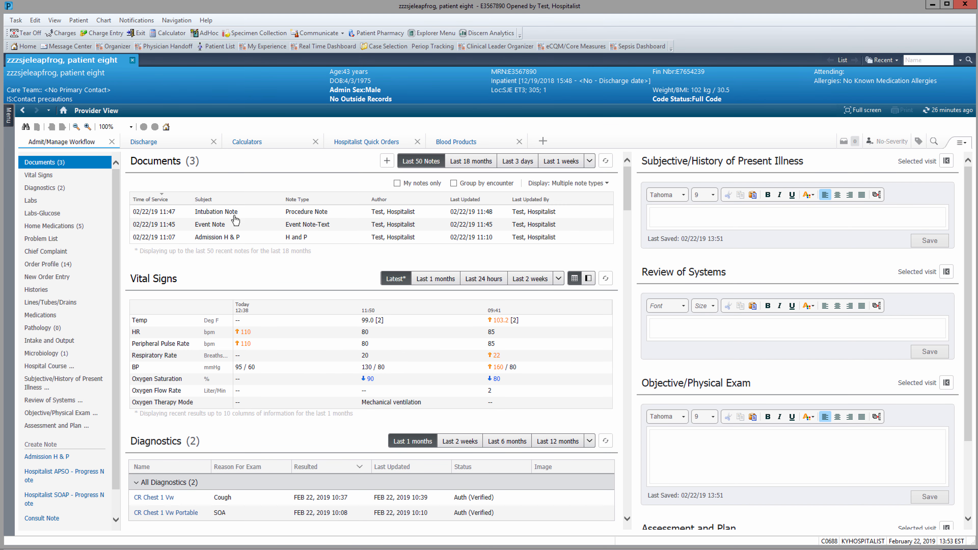
{"action": "left_click", "coordinate": [235, 214]}
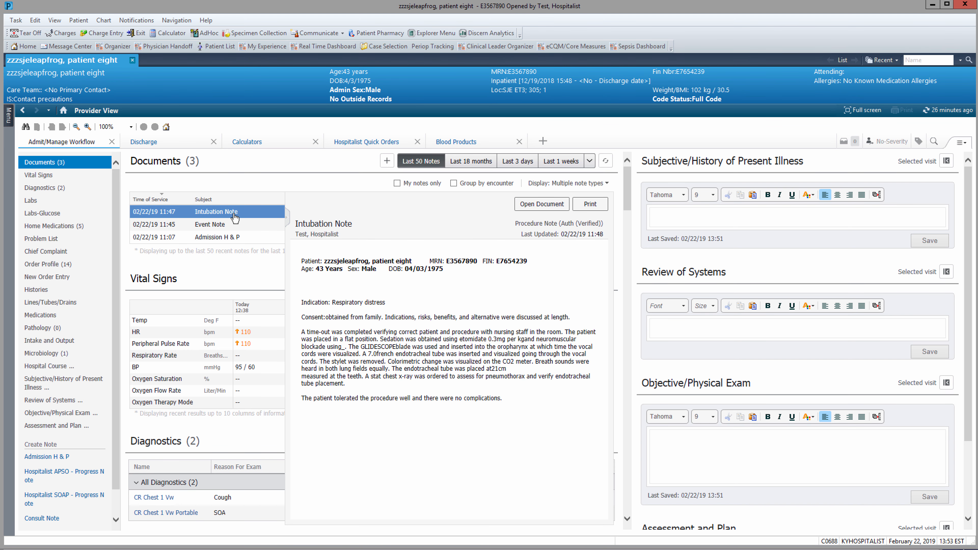
{"action": "left_click", "coordinate": [288, 223]}
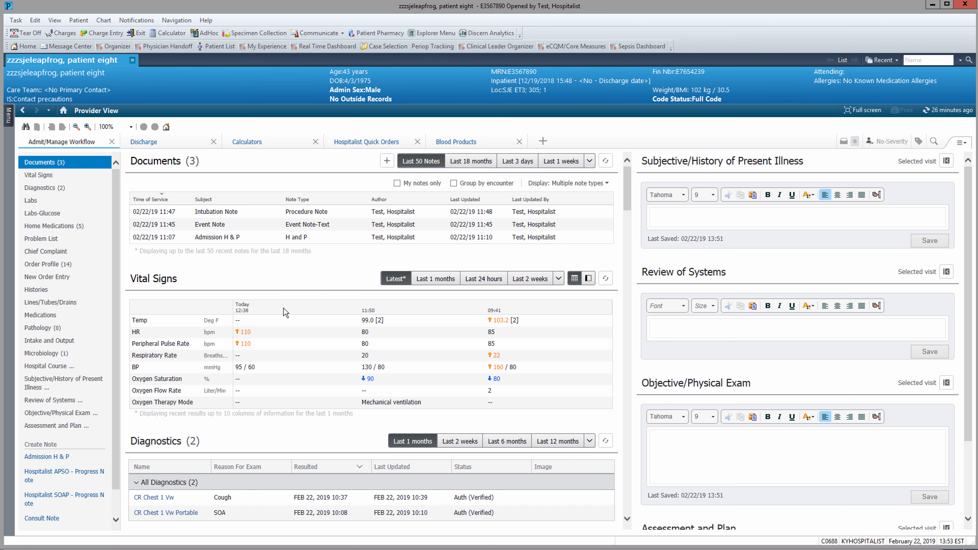
Open the portable chest X-ray report, highlight its findings from the exam title through the impression, and close the report.
{"action": "left_click", "coordinate": [169, 513]}
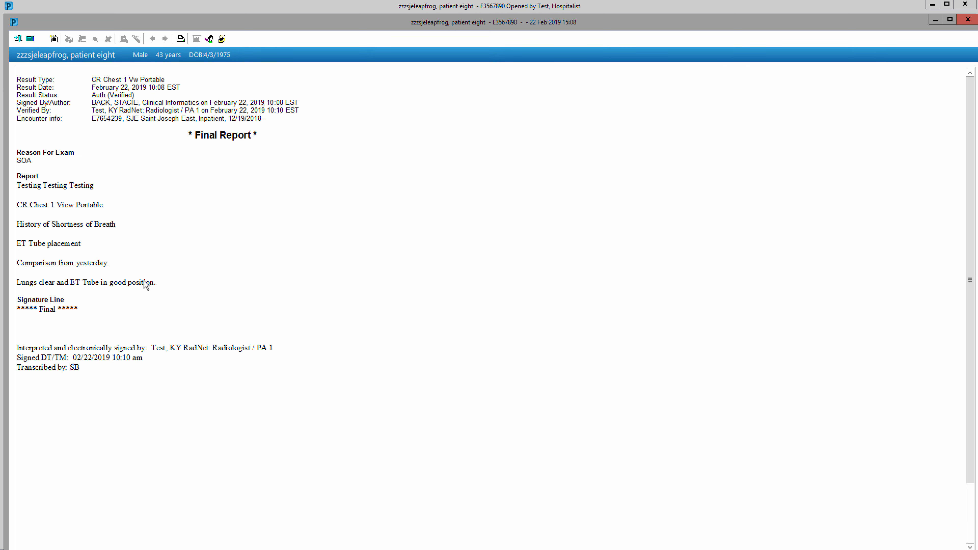
{"action": "left_click_drag", "start_coordinate": [156, 285], "coordinate": [22, 197]}
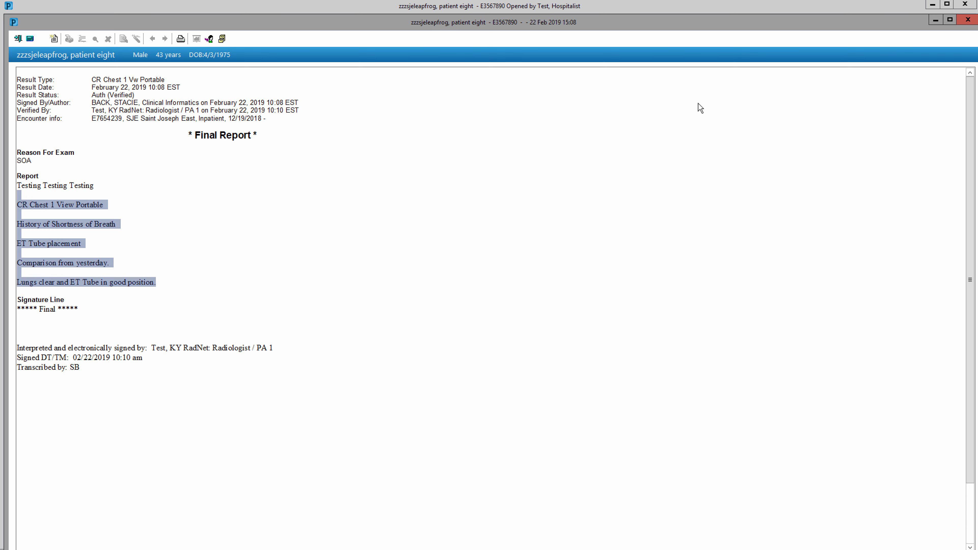
{"action": "left_click", "coordinate": [966, 21]}
Copy the Physical Exam findings, General through Psychiatric, from the Admission H & P into the Objective/Physical Exam section.
{"action": "mouse_move", "coordinate": [524, 366]}
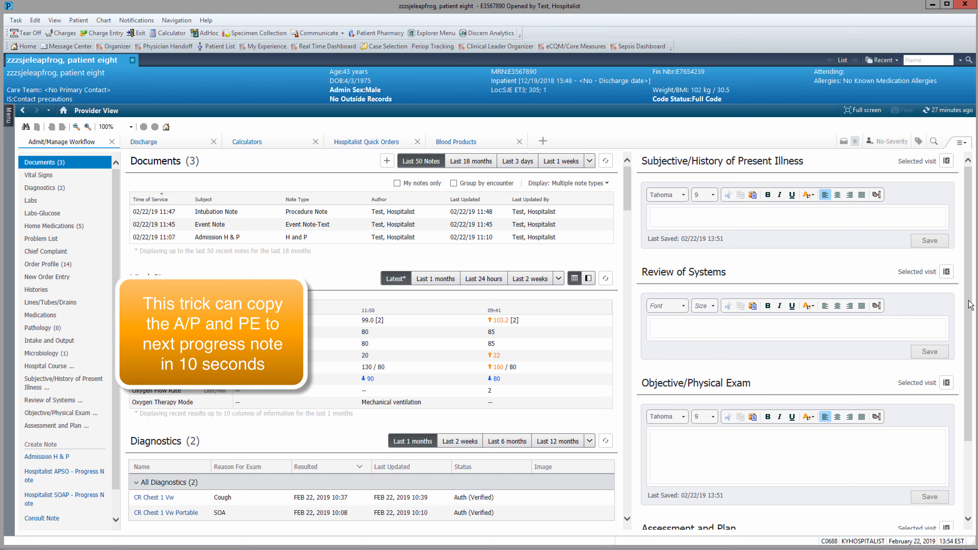
{"action": "scroll", "coordinate": [968, 385], "scroll_direction": "down", "scroll_amount": 3}
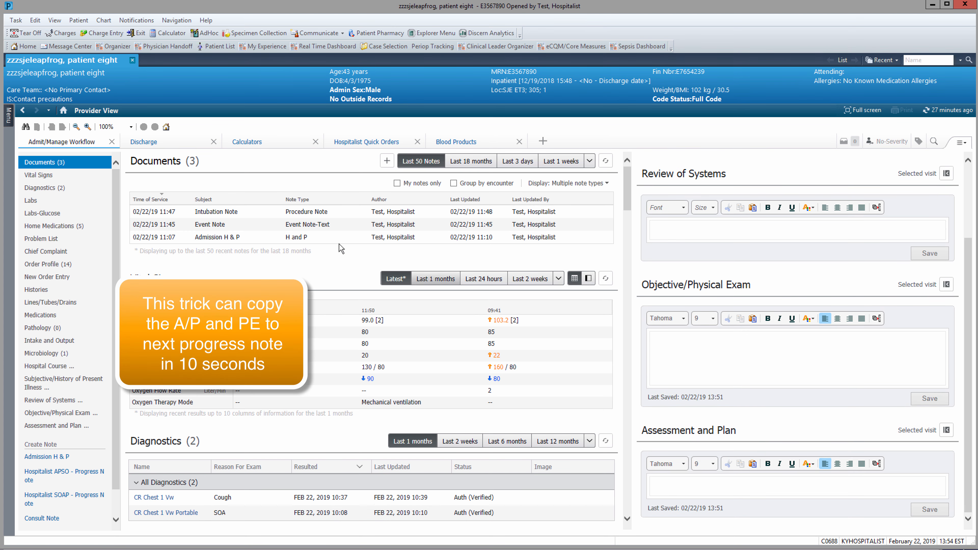
{"action": "left_click", "coordinate": [218, 237]}
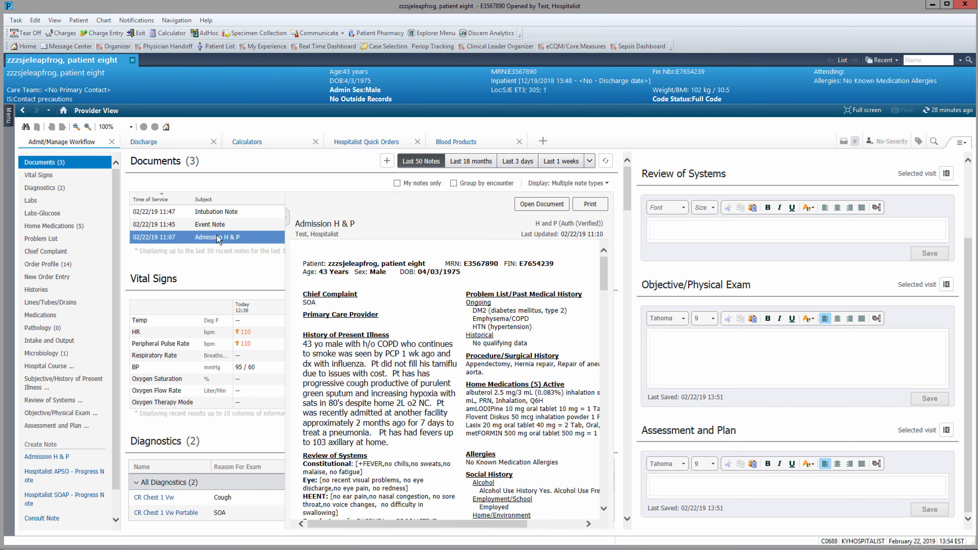
{"action": "left_click_drag", "start_coordinate": [605, 287], "coordinate": [603, 341]}
{"action": "left_click_drag", "start_coordinate": [328, 483], "coordinate": [306, 262]}
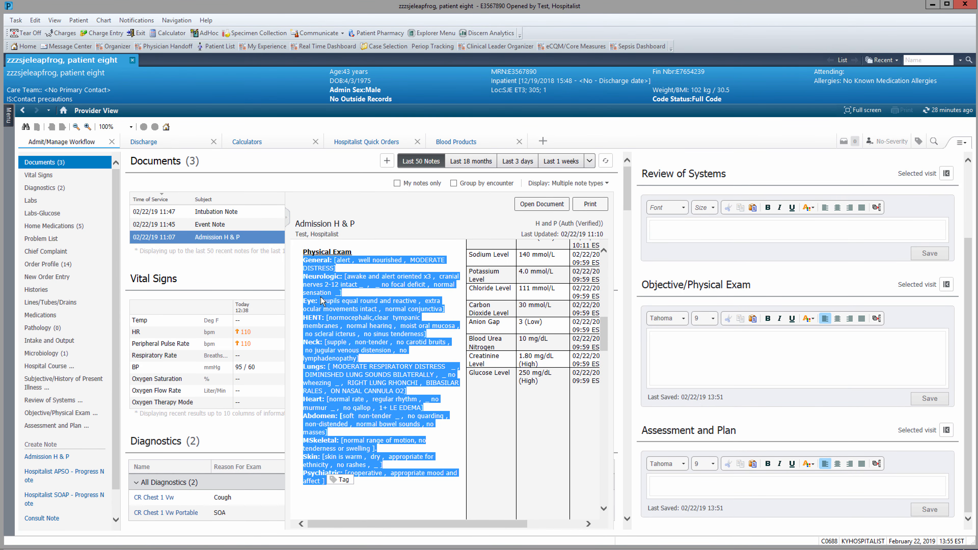
{"action": "left_click_drag", "start_coordinate": [342, 318], "coordinate": [667, 377]}
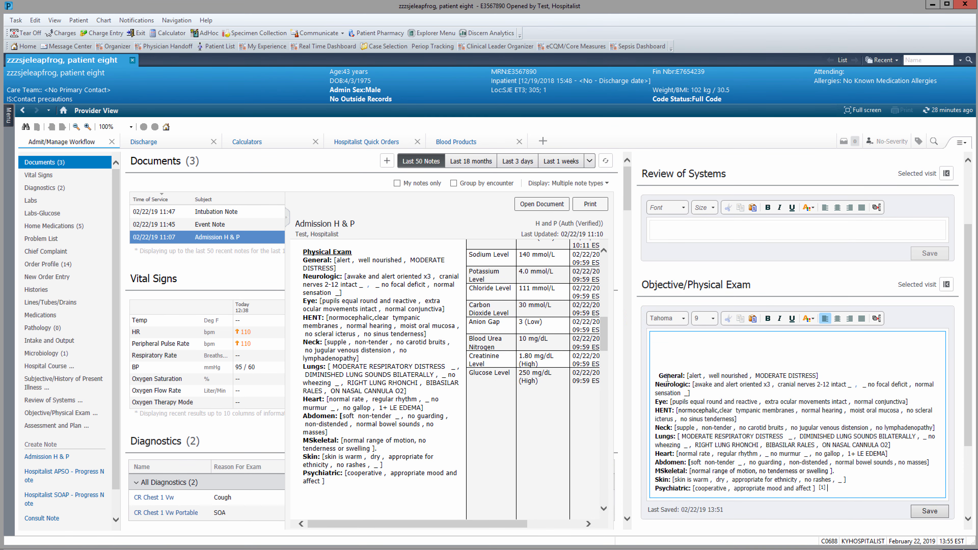
Copy the Pneumonia and AKI entries from the Admission H & P's Assessment/Plan into the Assessment and Plan section.
{"action": "scroll", "coordinate": [861, 356], "scroll_direction": "down", "scroll_amount": 3}
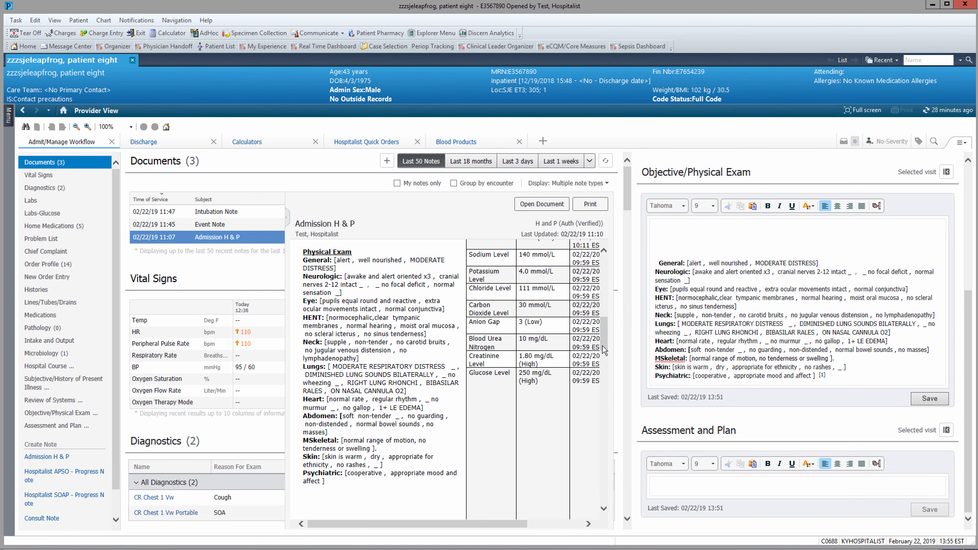
{"action": "left_click_drag", "start_coordinate": [604, 350], "coordinate": [604, 389]}
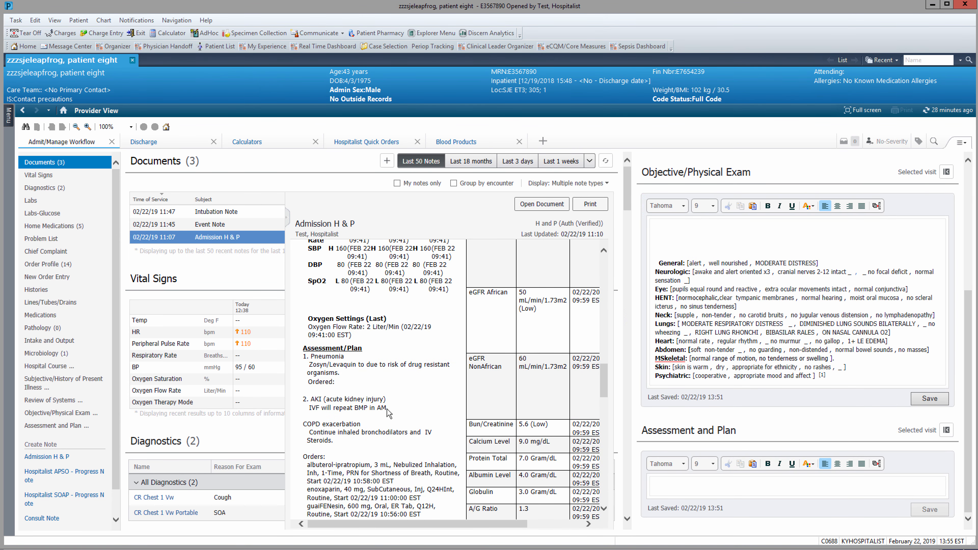
{"action": "left_click_drag", "start_coordinate": [387, 408], "coordinate": [674, 487]}
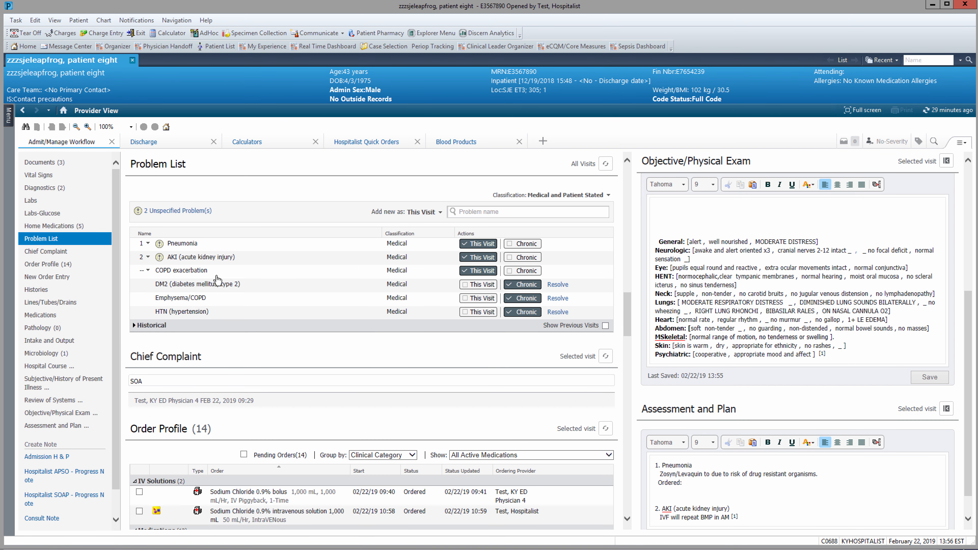
Add "Acute hypoxemic respiratory failure (J96.01)" to the problem list for this visit and rank it as priority 1.
{"action": "left_click", "coordinate": [480, 214]}
{"action": "type", "text": "acut hypo respi"}
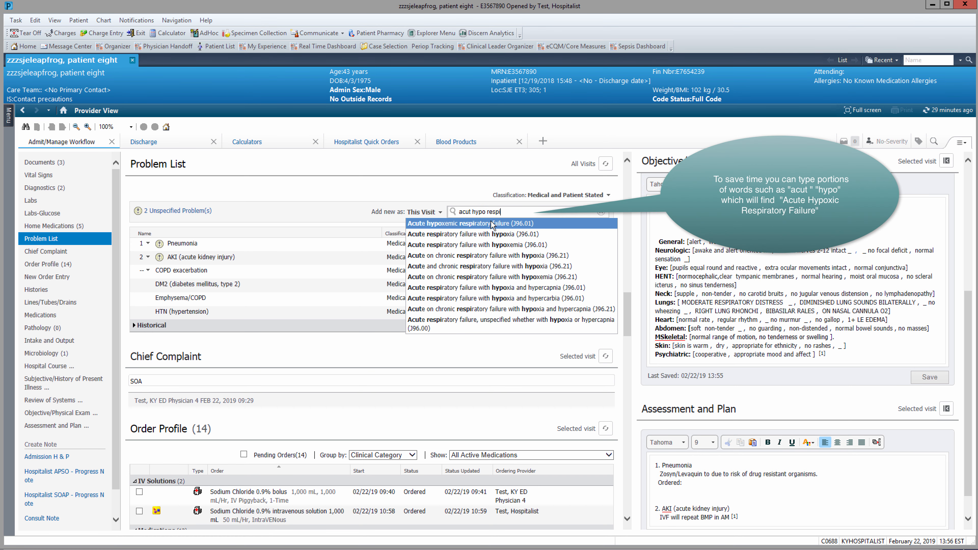
{"action": "left_click", "coordinate": [493, 223]}
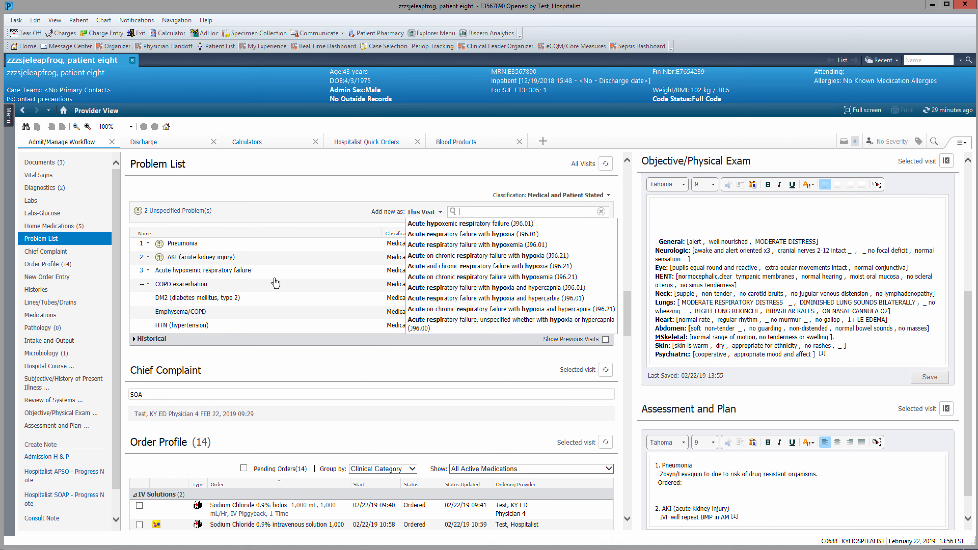
{"action": "left_click", "coordinate": [148, 271]}
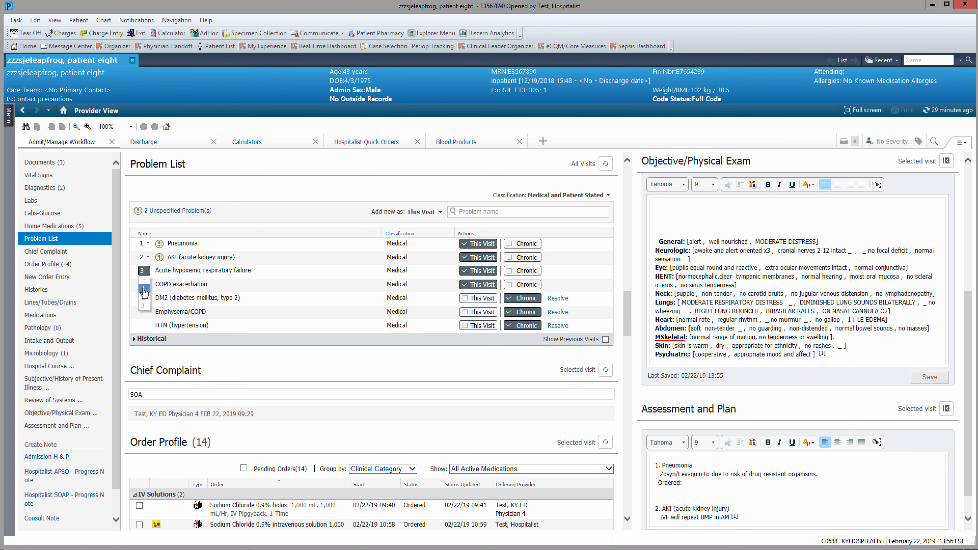
{"action": "left_click", "coordinate": [143, 289]}
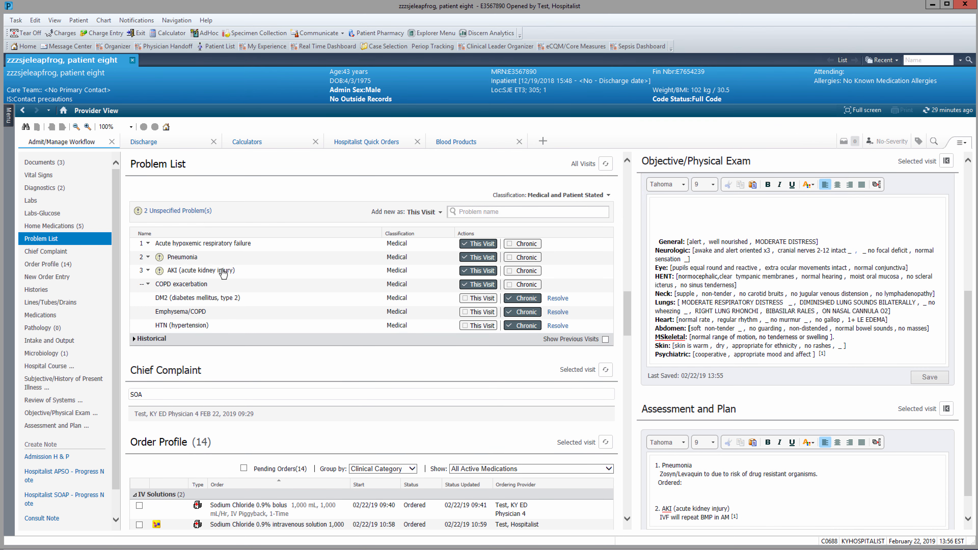
Delete the "Ordered:" line and the extra blank line beneath Pneumonia in the Assessment and Plan.
{"action": "left_click", "coordinate": [675, 488]}
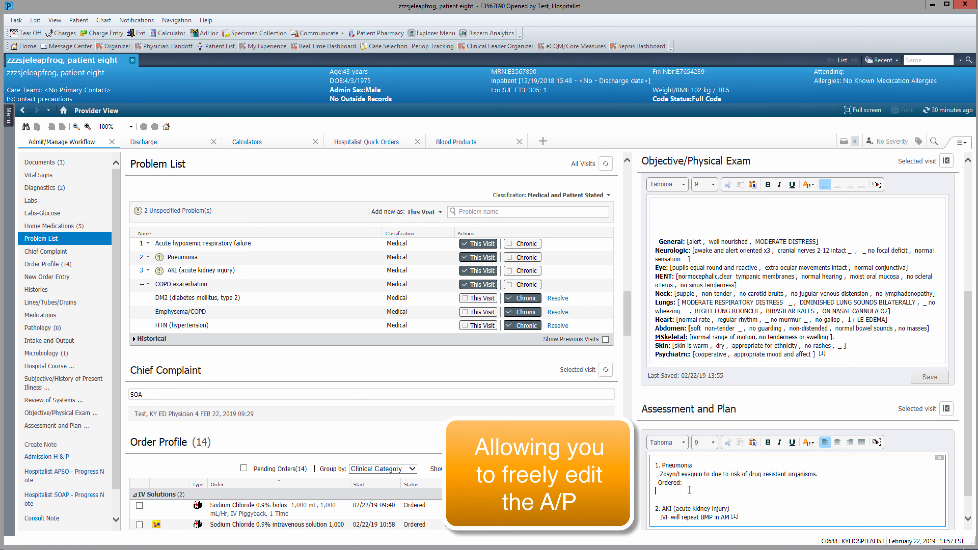
{"action": "triple_click", "coordinate": [683, 484]}
{"action": "key", "text": "BackSpace"}
{"action": "key", "text": "BackSpace"}
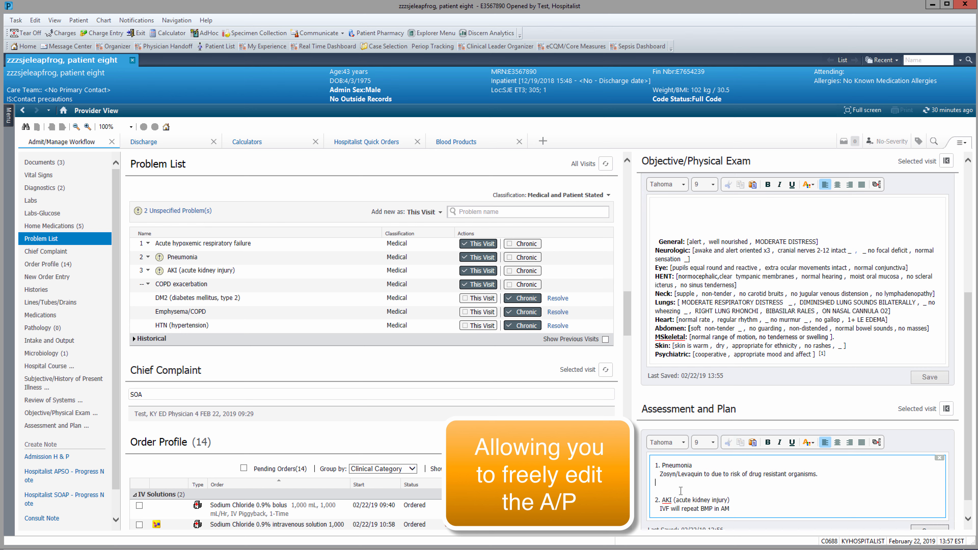
{"action": "key", "text": "BackSpace"}
Insert "1. Acute Respiratory Failure" with the plan "Continue Vent/Vent Bundle" above Pneumonia in the Assessment and Plan.
{"action": "left_click", "coordinate": [656, 465]}
{"action": "key", "text": "Return"}
{"action": "key", "text": "Return"}
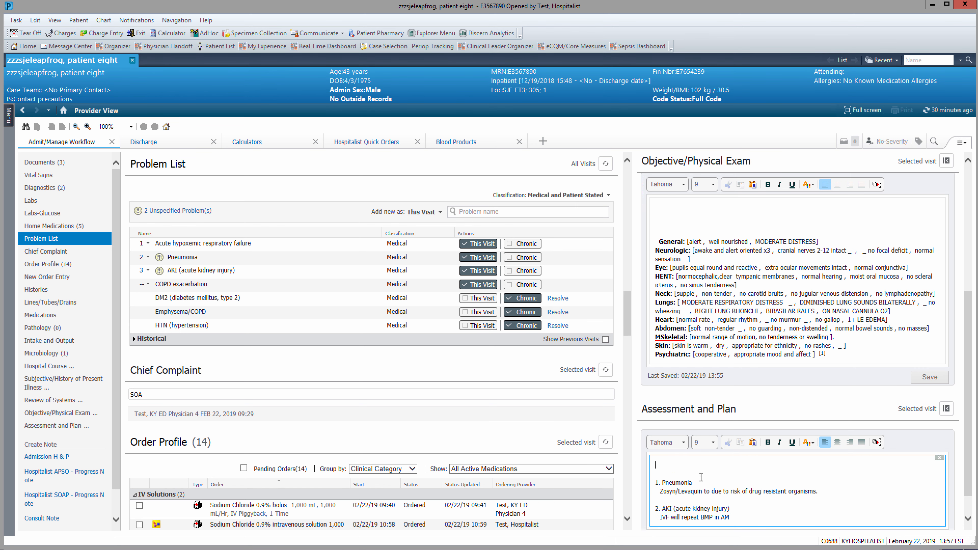
{"action": "type", "text": "1.  Acute Respiratory Failure"}
{"action": "key", "text": "Return"}
{"action": "type", "text": "Continue Vent/Ven"}
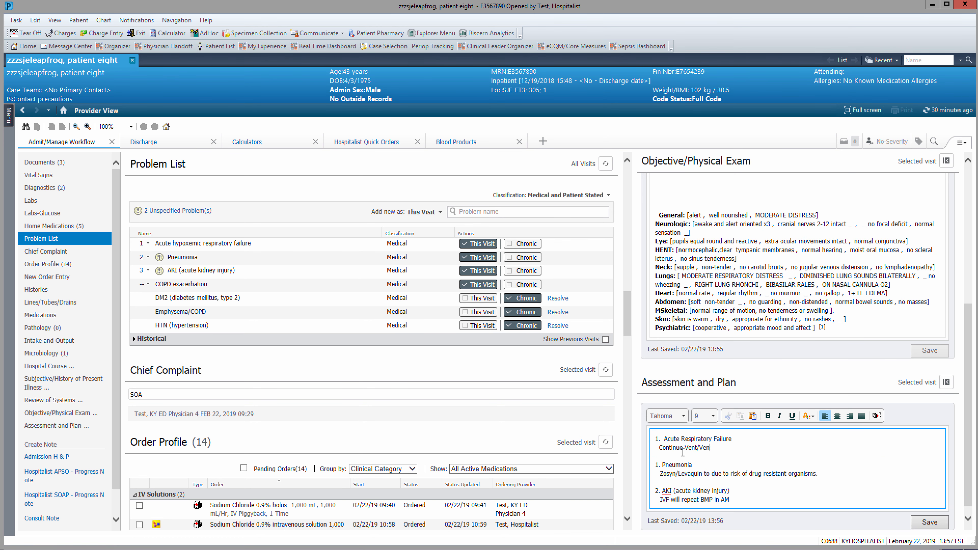
{"action": "type", "text": "t Bundle"}
Renumber Pneumonia as 2 and AKI (acute kidney injury) as 3 in the Assessment and Plan.
{"action": "left_click", "coordinate": [659, 465]}
{"action": "key", "text": "BackSpace"}
{"action": "type", "text": "2"}
{"action": "left_click", "coordinate": [659, 492]}
{"action": "key", "text": "BackSpace"}
{"action": "type", "text": "3"}
Check the latest blood pressure in Vital Signs and add "4 Hypotension." at the end of the Assessment and Plan.
{"action": "left_click", "coordinate": [41, 175]}
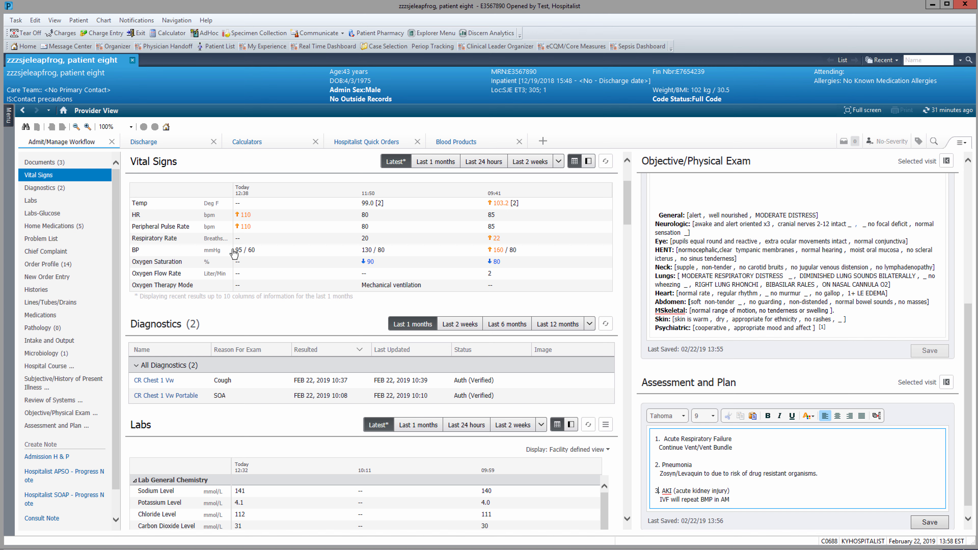
{"action": "mouse_move", "coordinate": [238, 255]}
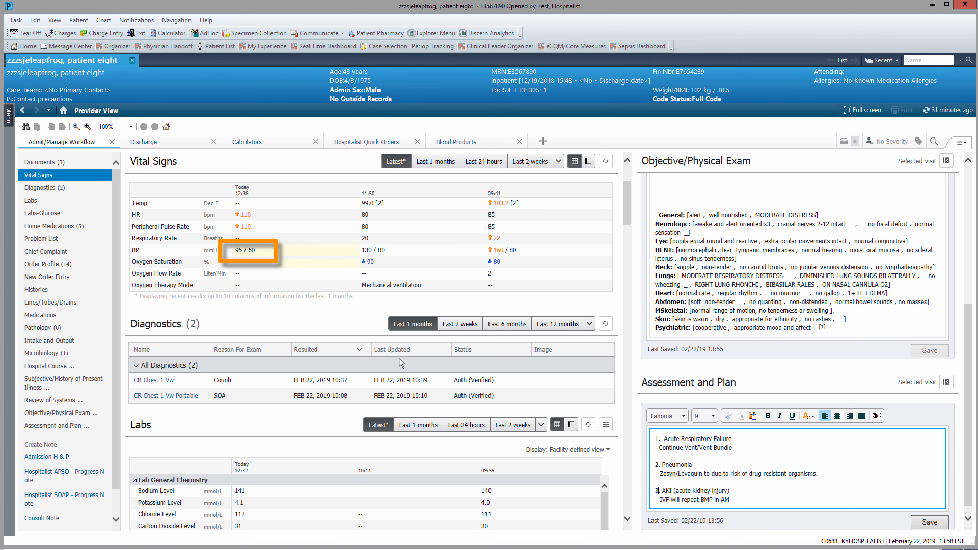
{"action": "left_click", "coordinate": [746, 500]}
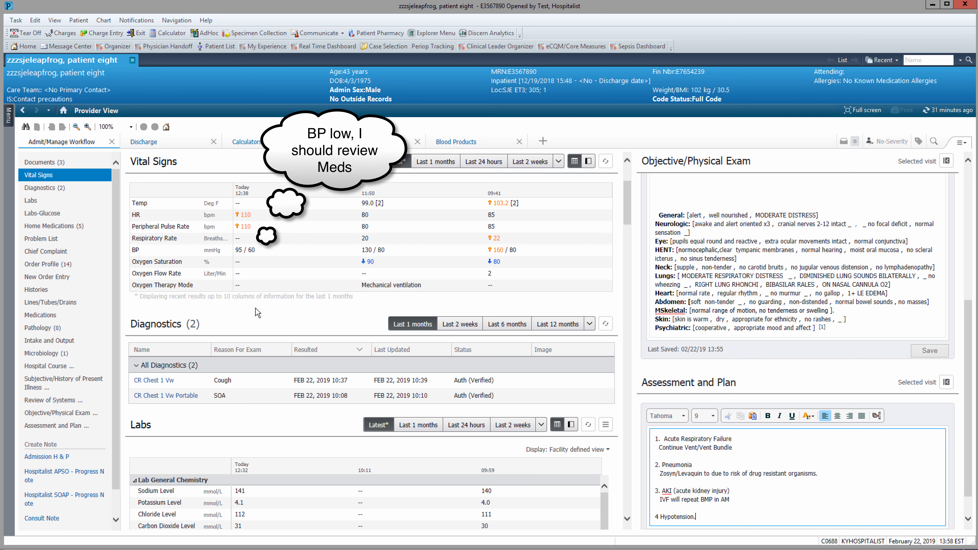
Discontinue the amLODIPine 10 mg oral daily order in the Order Profile and sign the change.
{"action": "left_click", "coordinate": [51, 266]}
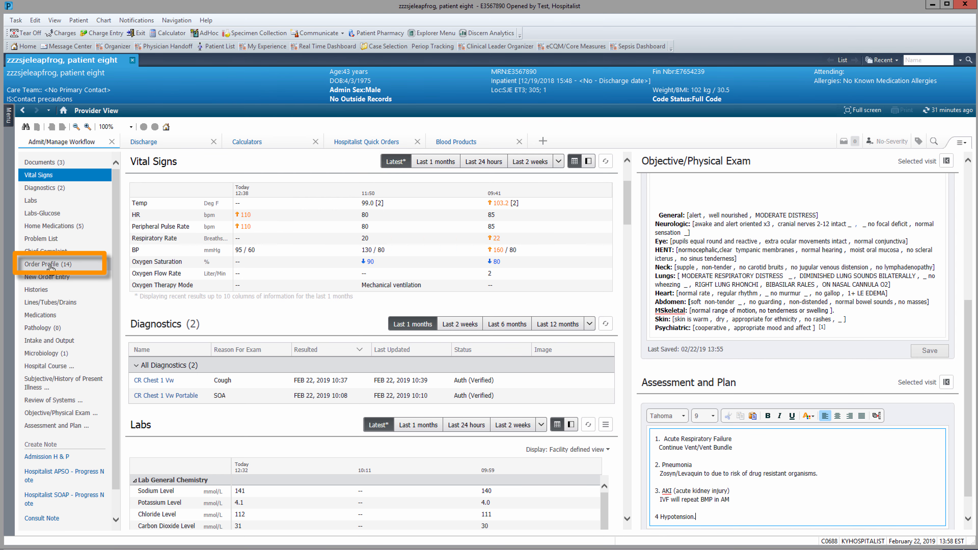
{"action": "left_click", "coordinate": [526, 190]}
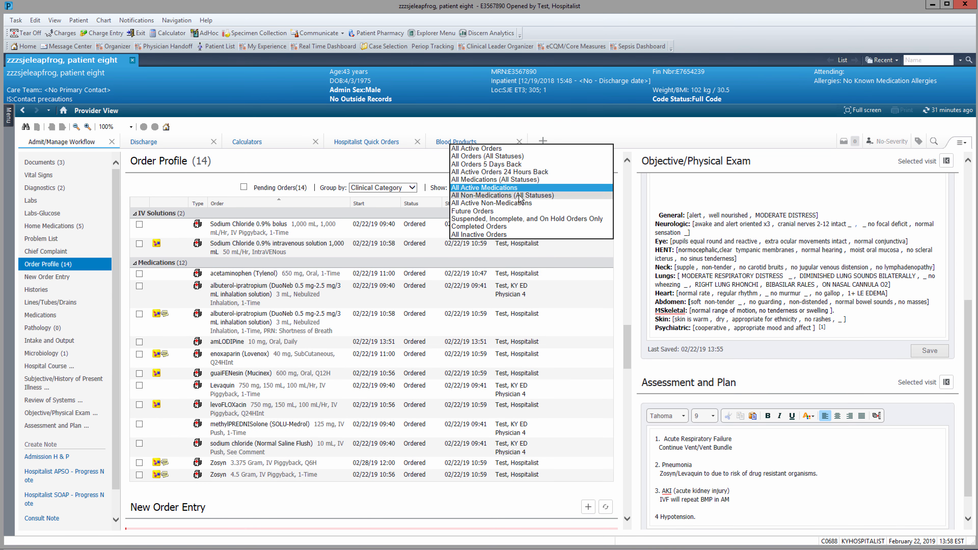
{"action": "left_click", "coordinate": [520, 190]}
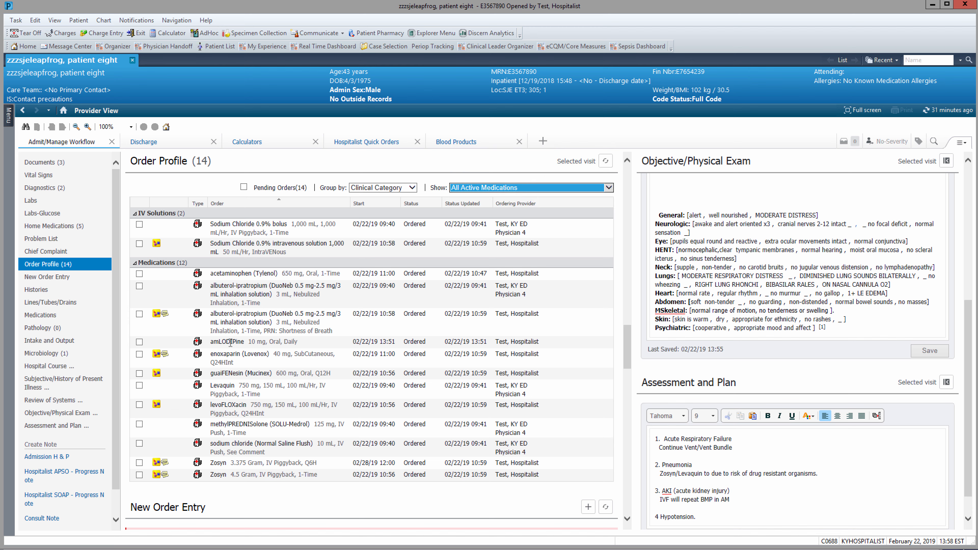
{"action": "left_click", "coordinate": [139, 342]}
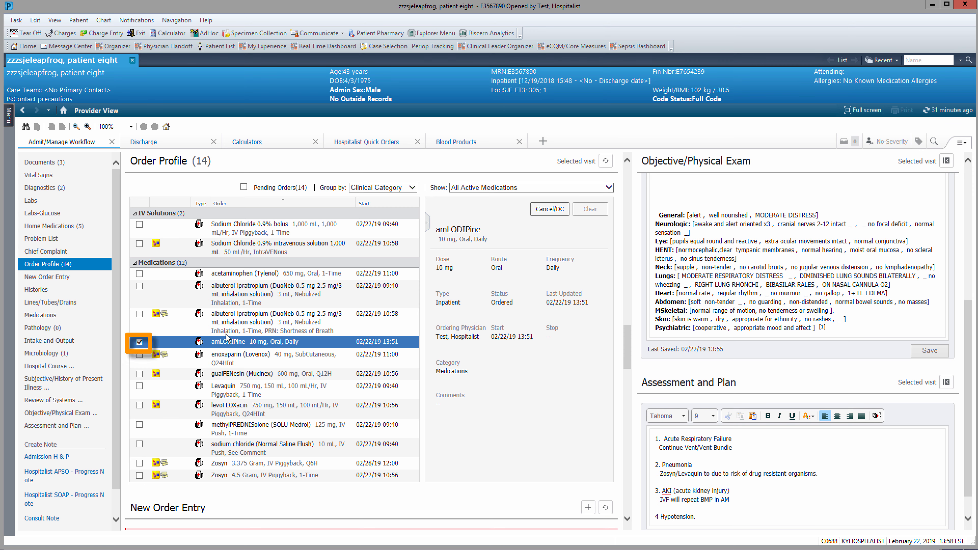
{"action": "left_click", "coordinate": [548, 211]}
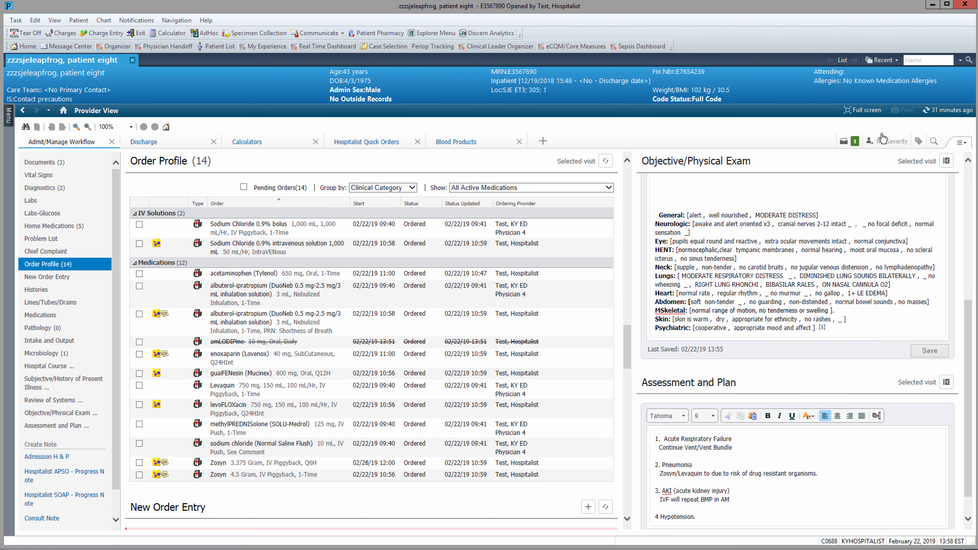
{"action": "left_click", "coordinate": [846, 145]}
{"action": "left_click", "coordinate": [809, 233]}
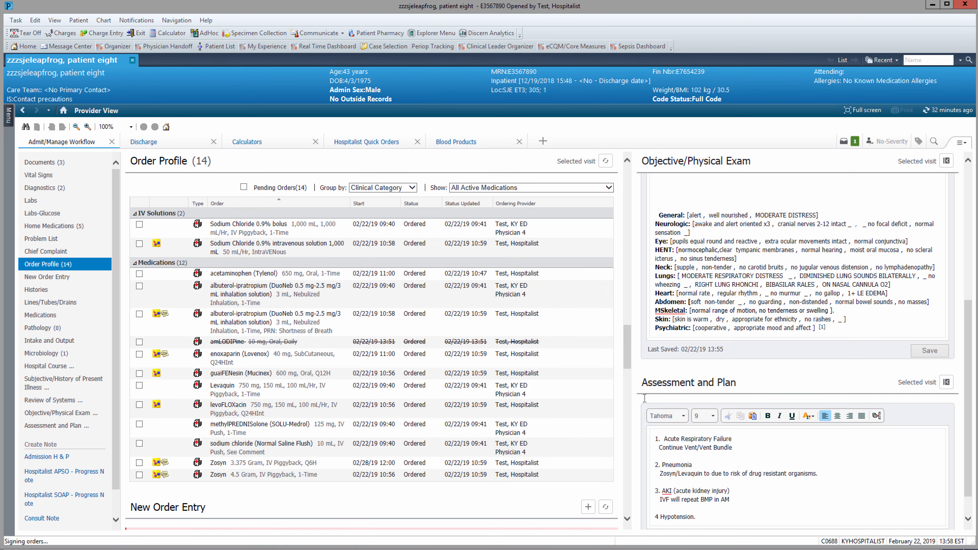
Document "Discontinue Amlodipine" as the plan under Hypotension in the Assessment and Plan.
{"action": "left_click", "coordinate": [803, 520]}
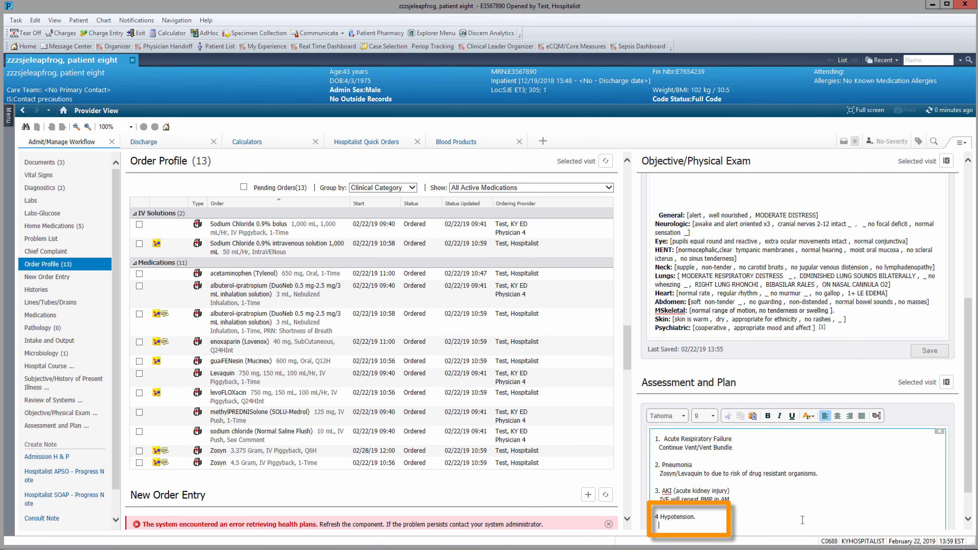
{"action": "type", "text": "Discontinue Amlodipine"}
Using the creatinine results in Labs, replace the AKI plan with "AKI improved after IVF with Cr down from 1.8 to 1.2" and "Continue IVF".
{"action": "scroll", "coordinate": [127, 254], "scroll_direction": "up", "scroll_amount": 10}
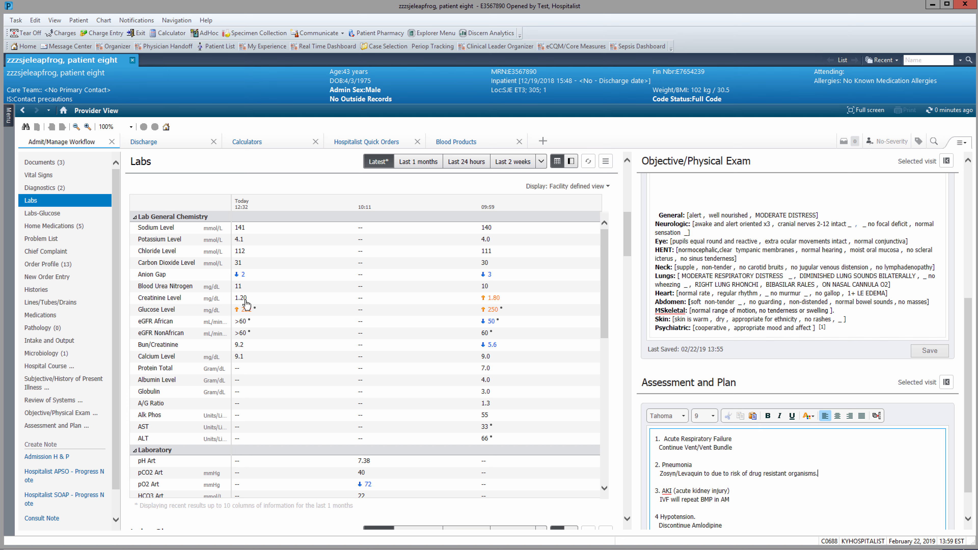
{"action": "left_click", "coordinate": [732, 501]}
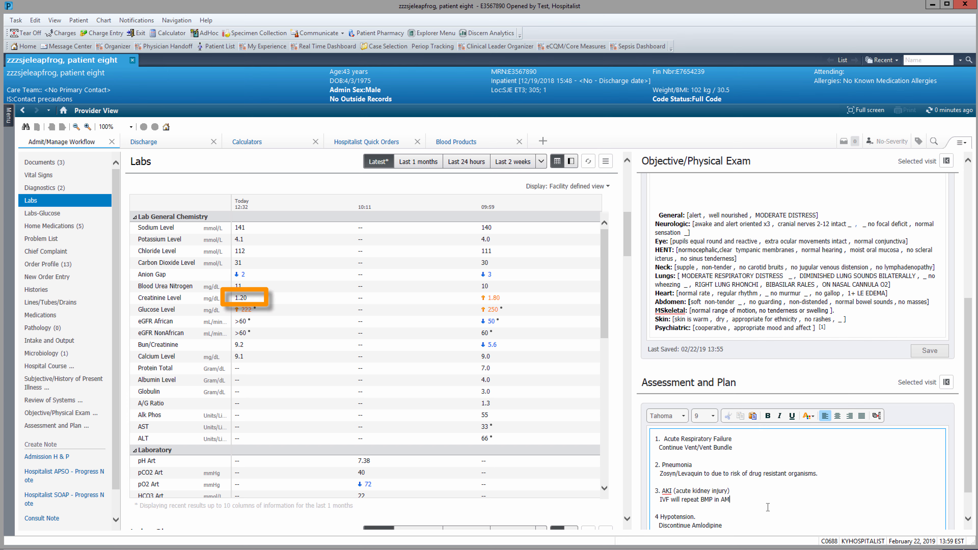
{"action": "key", "text": "BackSpace"}
{"action": "key", "text": "BackSpace"}
{"action": "key", "text": "BackSpace"}
{"action": "key", "text": "BackSpace"}
{"action": "key", "text": "BackSpace"}
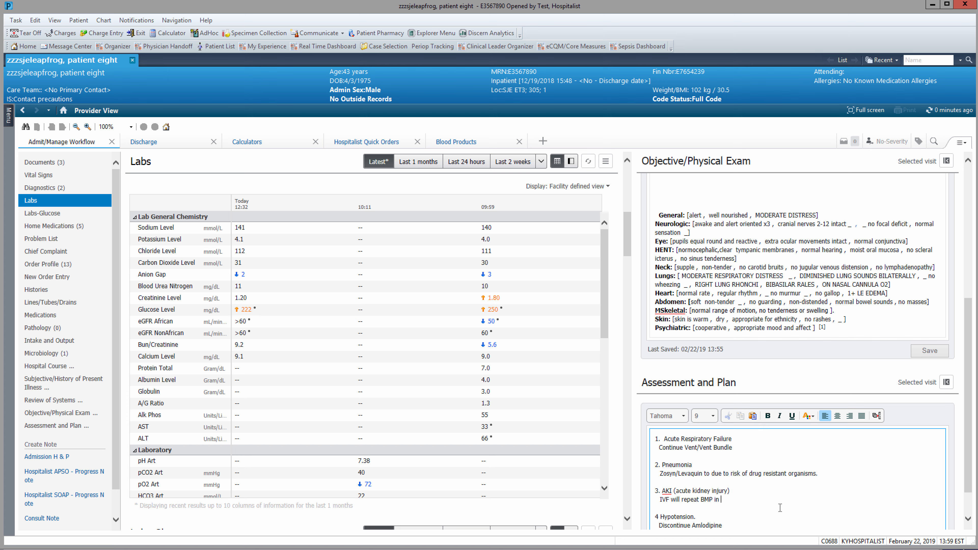
{"action": "type", "text": "I improved after I"}
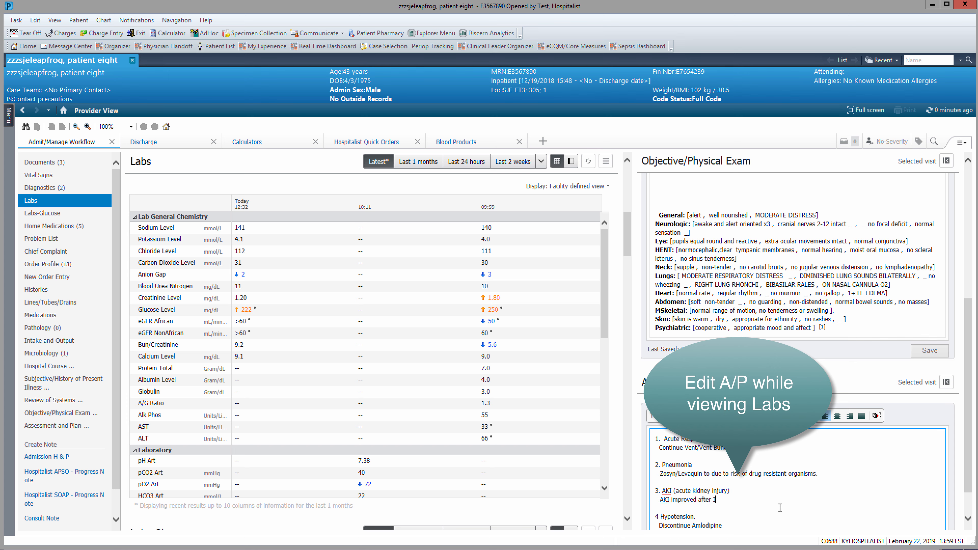
{"action": "type", "text": "VF with Cr down from 1.8 to 1.2"}
{"action": "key", "text": "Return"}
{"action": "type", "text": "Continue IVF"}
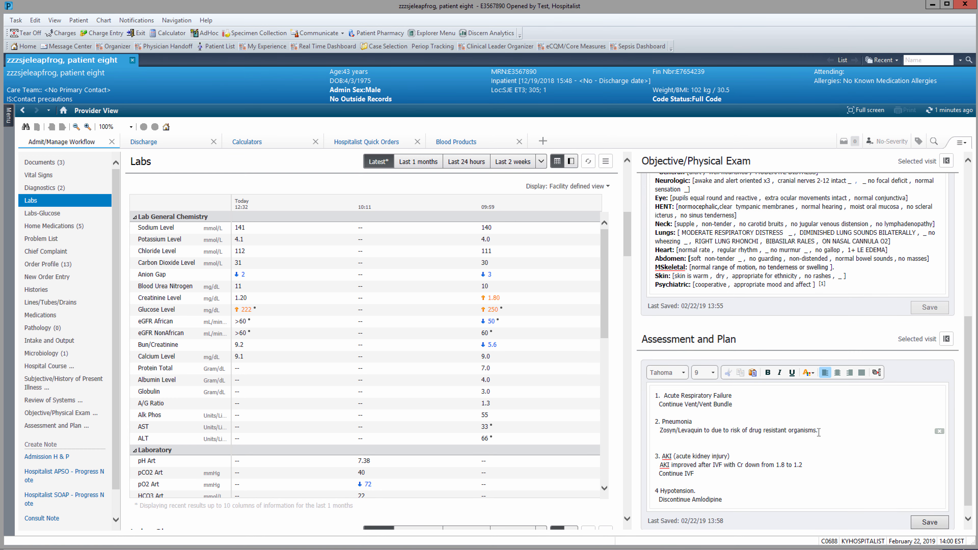
Add "Consult ID, Follow Blood and sputum cultures." to the Pneumonia plan in the Assessment and Plan.
{"action": "key", "text": "Return"}
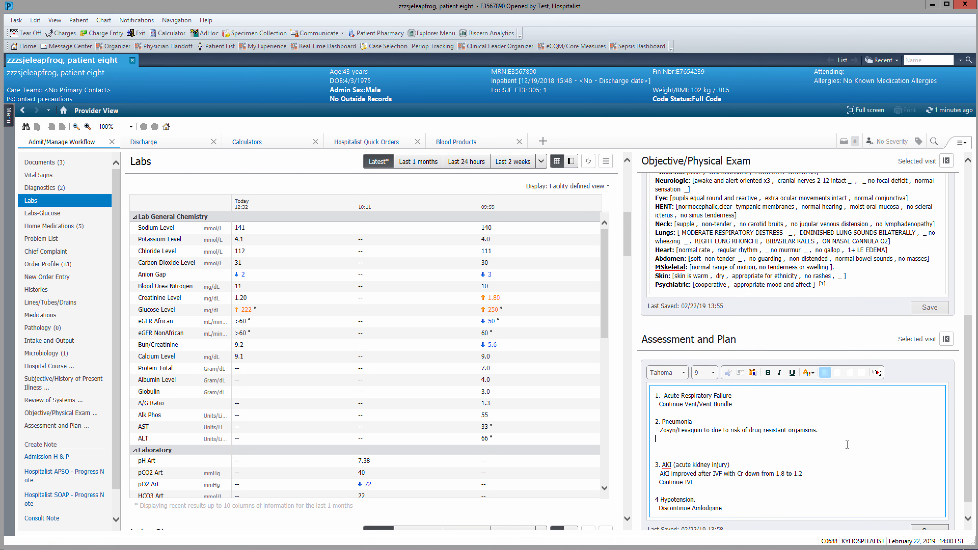
{"action": "type", "text": "Consult ID, Follow Blood and sputum culture"}
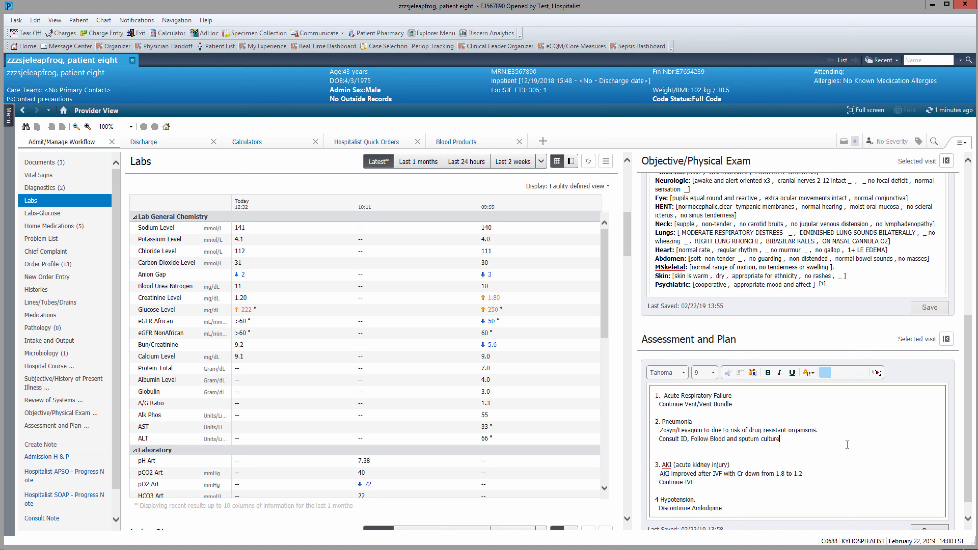
{"action": "type", "text": "s."}
Order and sign a Consult to Physician for the infectious disease physician, with consultant notified set to Yes and Pneumonia as the reason.
{"action": "left_click", "coordinate": [61, 277]}
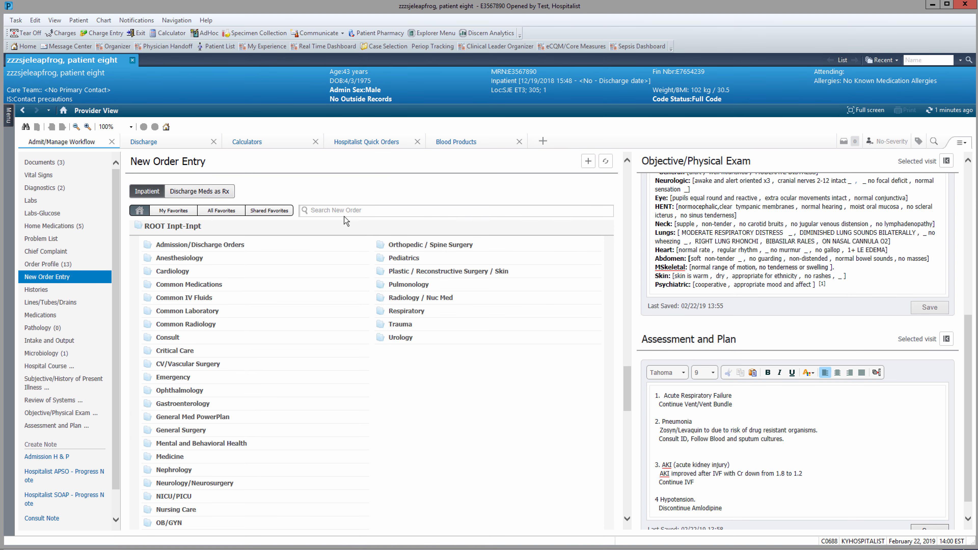
{"action": "left_click", "coordinate": [355, 211]}
{"action": "type", "text": "consult to ph"}
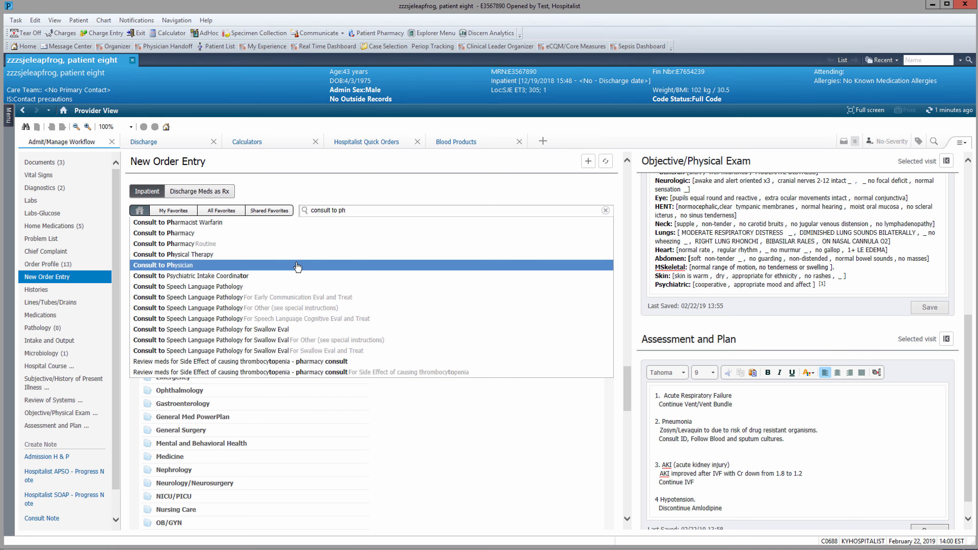
{"action": "left_click", "coordinate": [370, 266]}
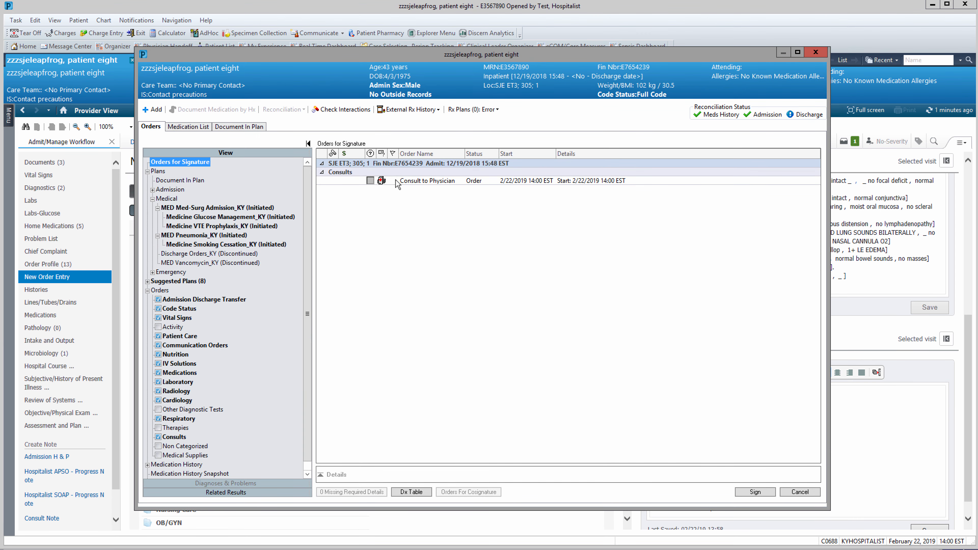
{"action": "left_click", "coordinate": [394, 180]}
{"action": "double_click", "coordinate": [292, 408]}
{"action": "type", "text": "Pneumonia"}
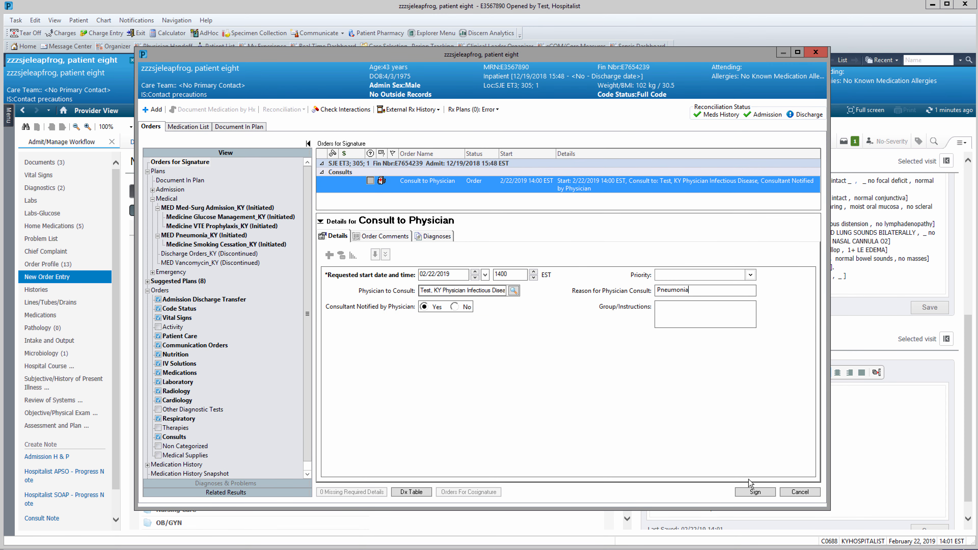
{"action": "left_click", "coordinate": [751, 493]}
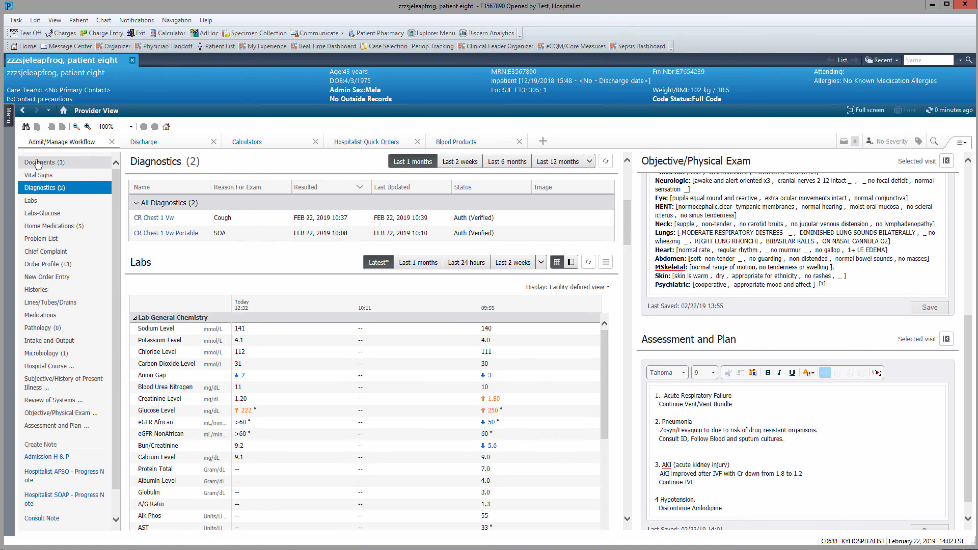
Start a new Free Text Note from Documents and insert the .cvcplacement autotext.
{"action": "left_click", "coordinate": [37, 164]}
{"action": "left_click", "coordinate": [386, 163]}
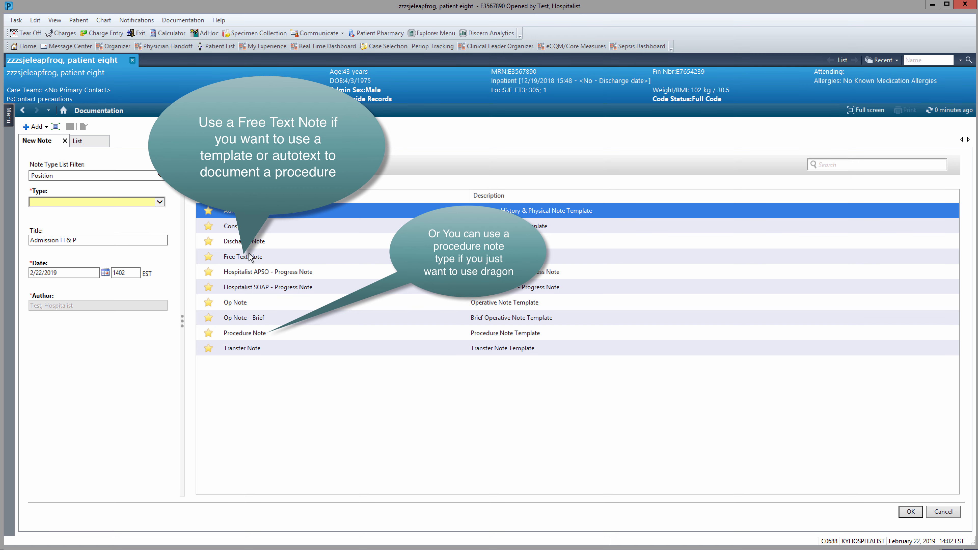
{"action": "double_click", "coordinate": [248, 257]}
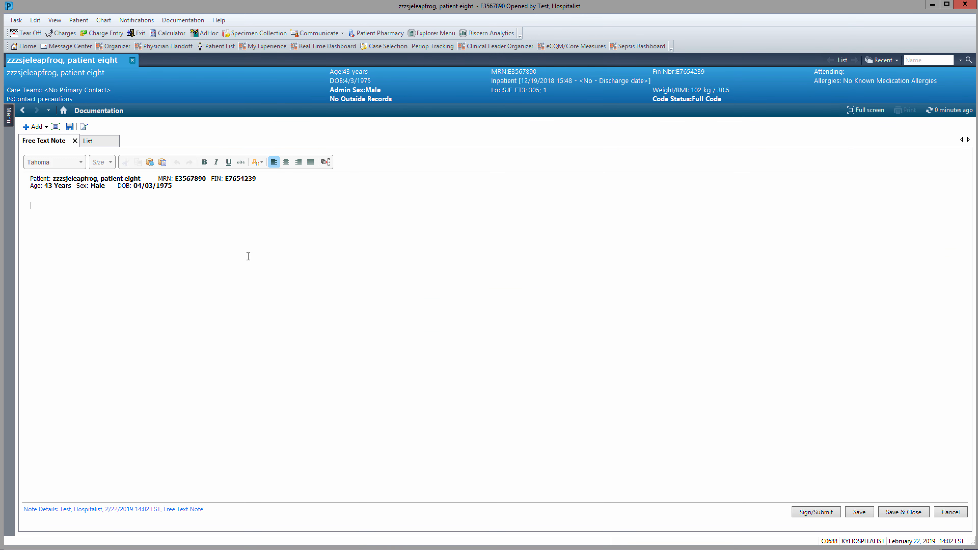
{"action": "type", "text": ".c"}
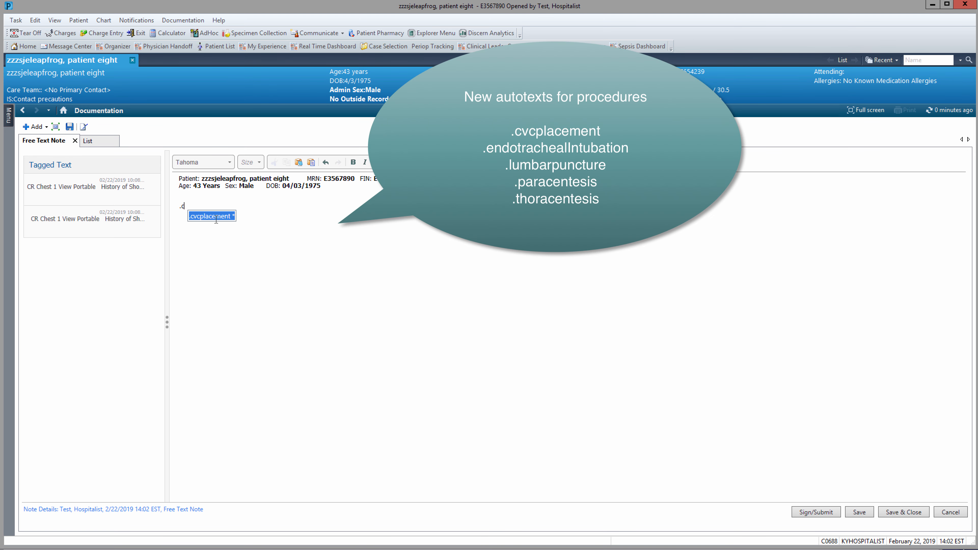
{"action": "left_click", "coordinate": [212, 216]}
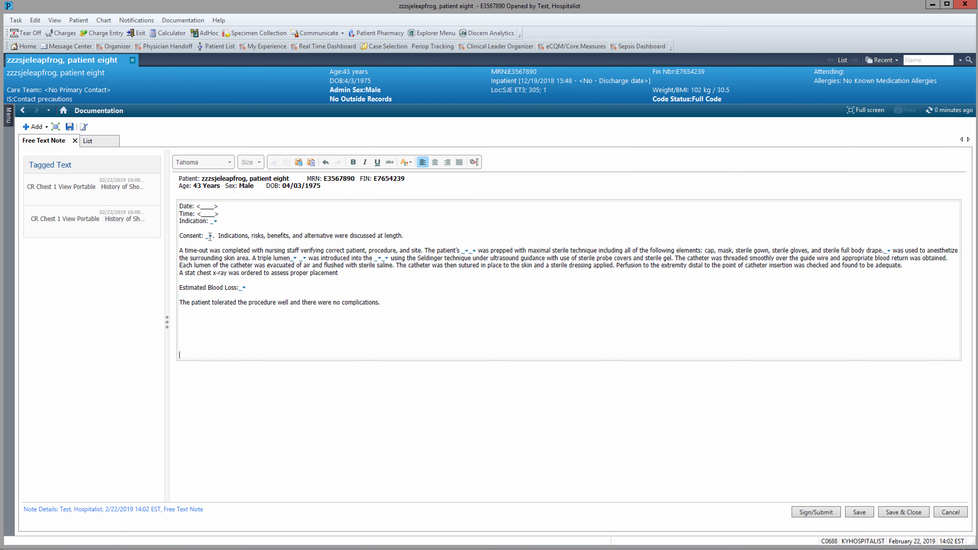
Complete the template: indication Intravenous Access, consent obtained from family, right groin, 1% lidocaine, 9 French central venous catheter, right common femoral vein, blood loss 5cc.
{"action": "left_click", "coordinate": [210, 236]}
{"action": "left_click", "coordinate": [219, 255]}
{"action": "left_click", "coordinate": [466, 251]}
{"action": "left_click", "coordinate": [468, 270]}
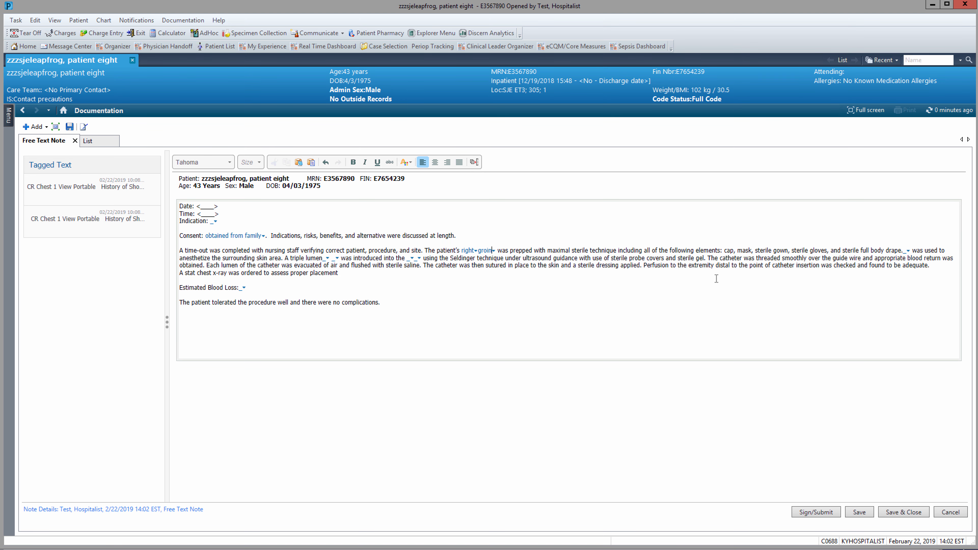
{"action": "left_click", "coordinate": [901, 249]}
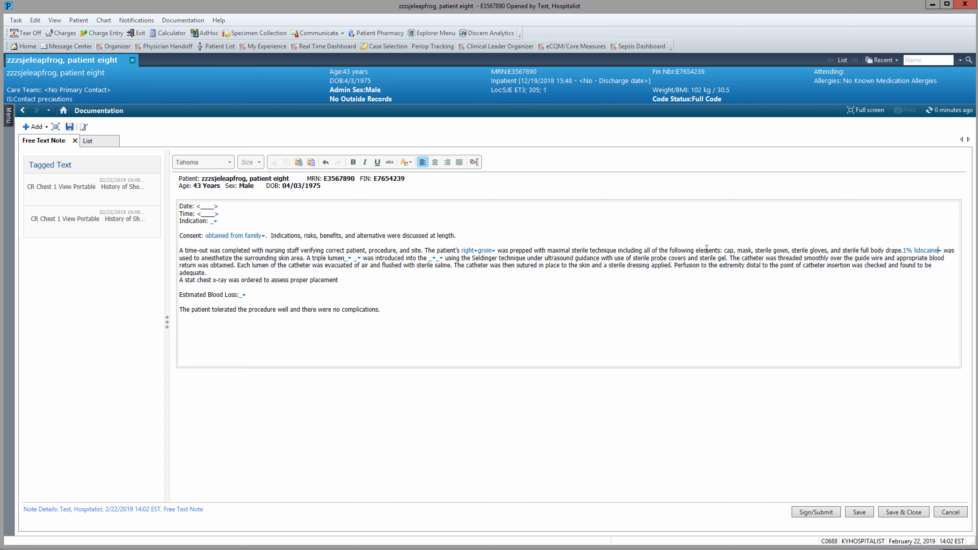
{"action": "left_click", "coordinate": [348, 257]}
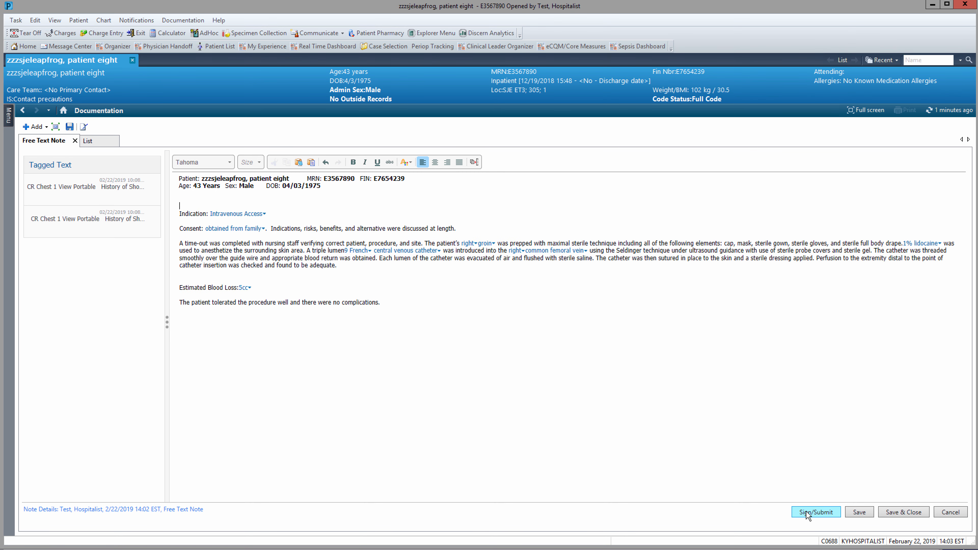
Sign the note as type Procedure Note with the title "Central Venous Access Procedure".
{"action": "left_click", "coordinate": [812, 512]}
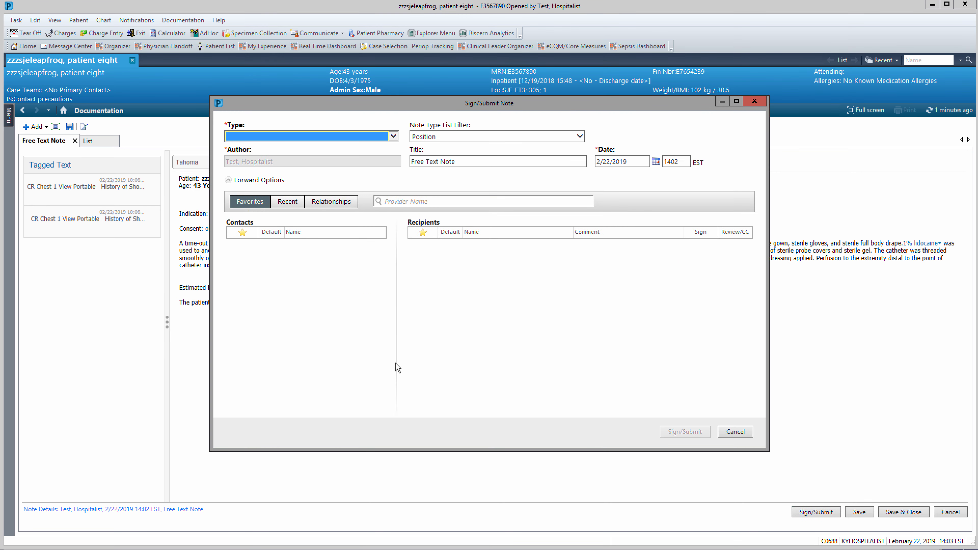
{"action": "left_click", "coordinate": [393, 135]}
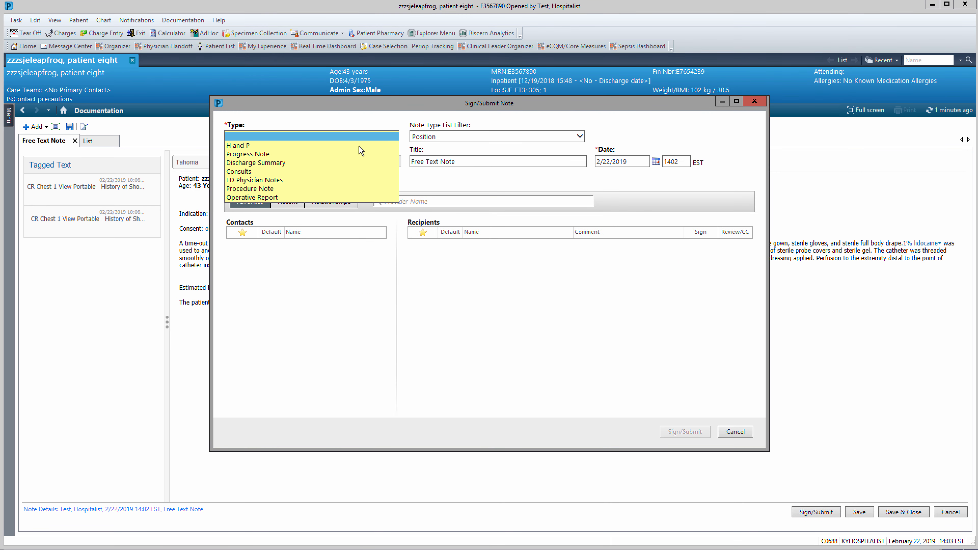
{"action": "left_click", "coordinate": [301, 189]}
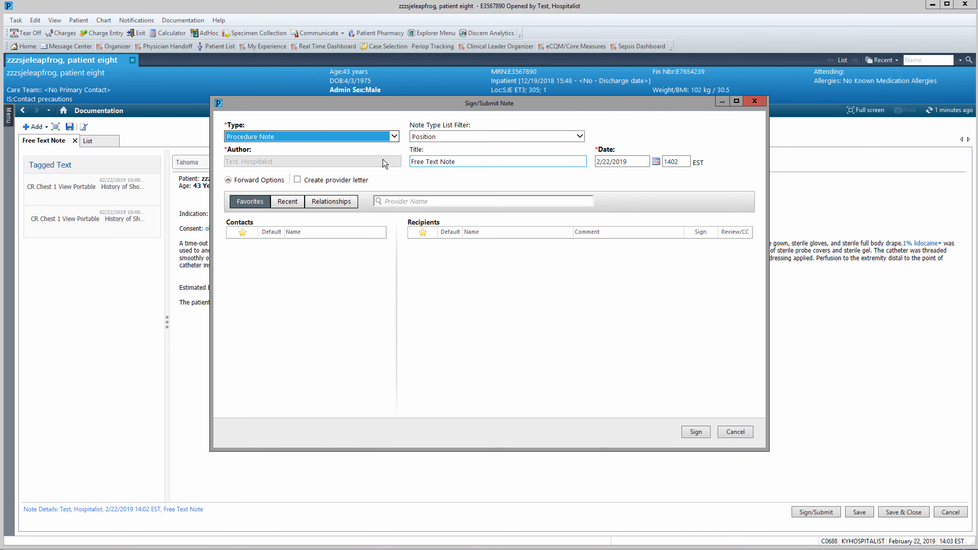
{"action": "key", "text": "Tab"}
{"action": "type", "text": "C"}
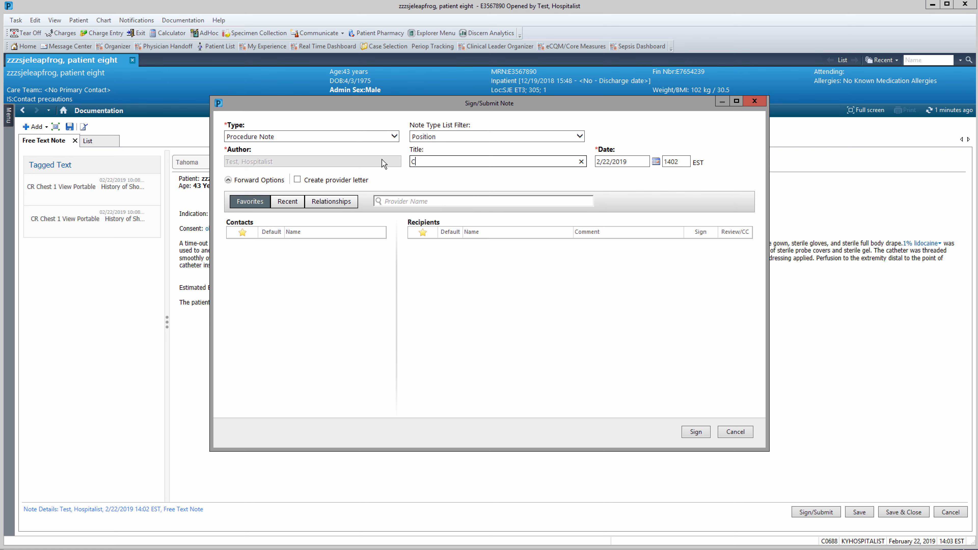
{"action": "type", "text": "entral Venous Access Procedure"}
{"action": "left_click", "coordinate": [708, 431]}
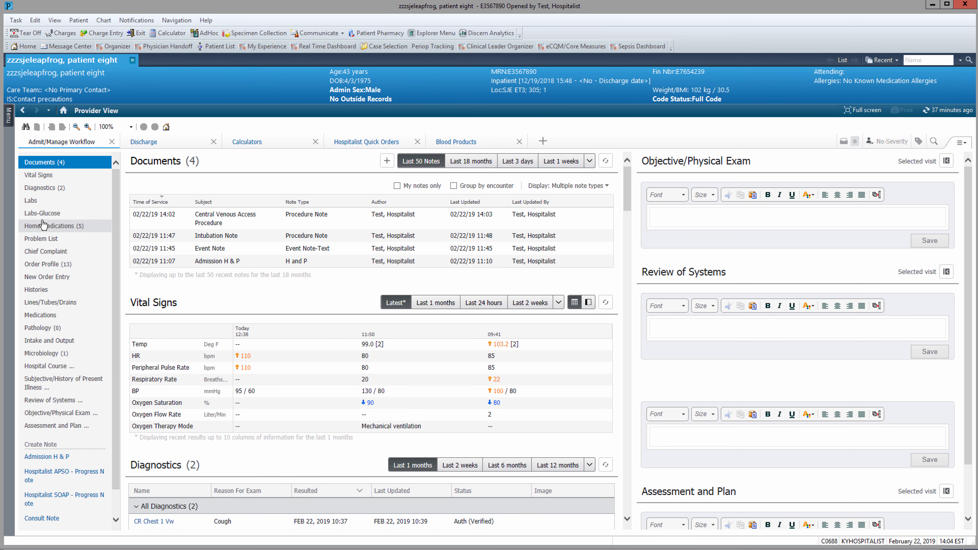
Open the Lines/Tubes/Drains section to check the patient's documented lines.
{"action": "left_click", "coordinate": [47, 305]}
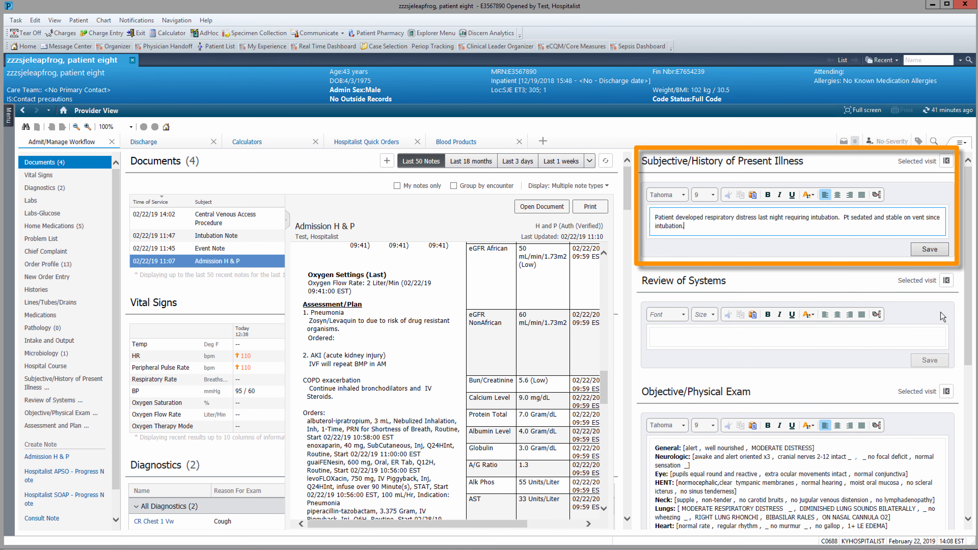
Update the physical exam with General as INTUBATED AND SEDATED and Neurologic as UNRESPONSIVE.
{"action": "scroll", "coordinate": [837, 417], "scroll_direction": "down", "scroll_amount": 3}
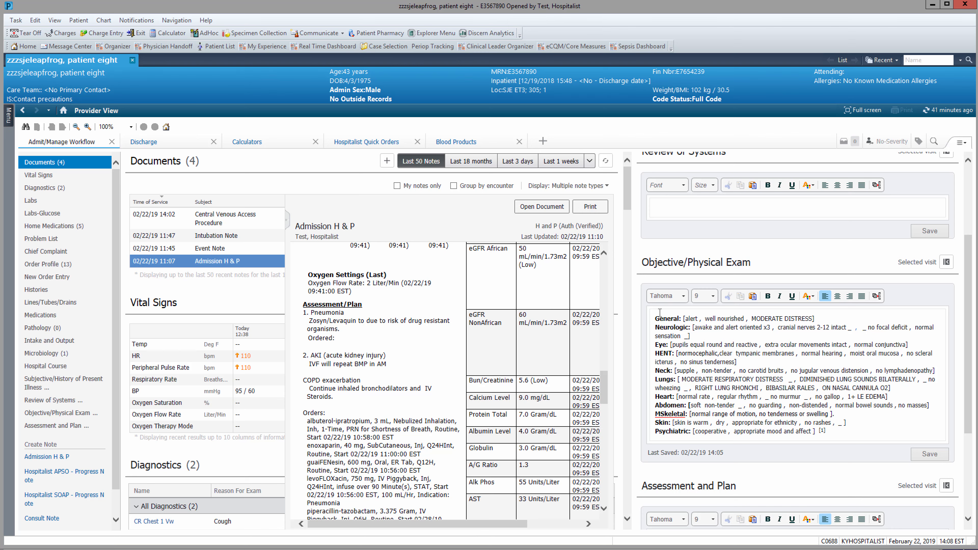
{"action": "left_click", "coordinate": [698, 319]}
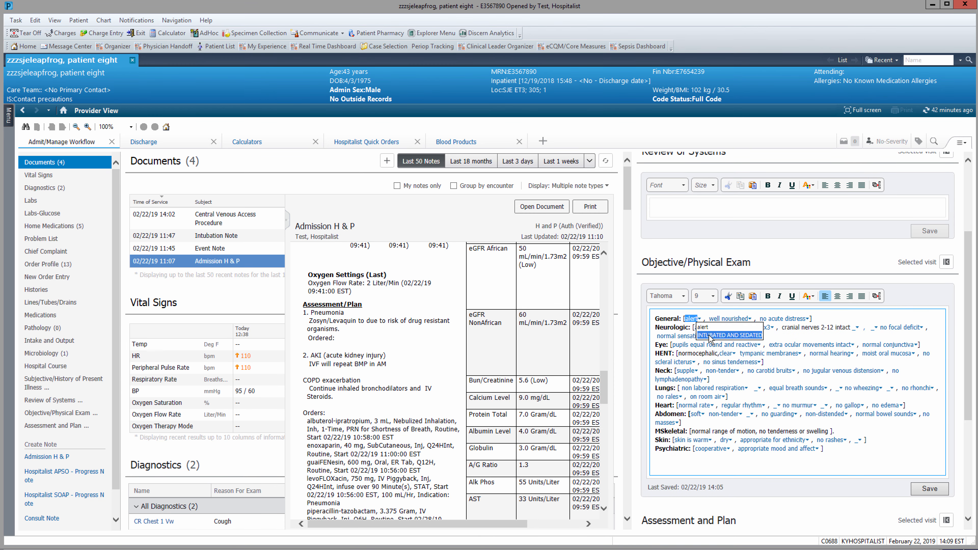
{"action": "left_click", "coordinate": [710, 336]}
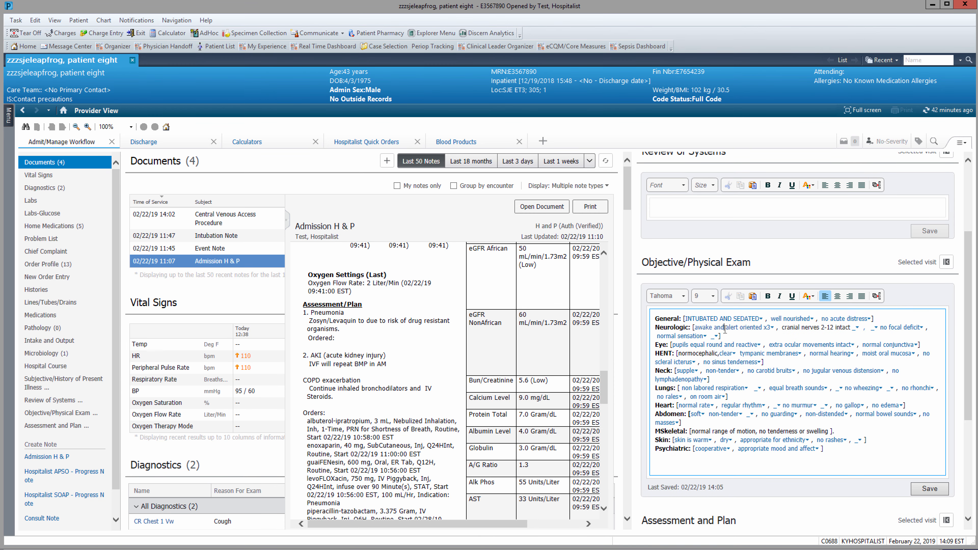
{"action": "left_click", "coordinate": [724, 328]}
{"action": "left_click", "coordinate": [740, 381]}
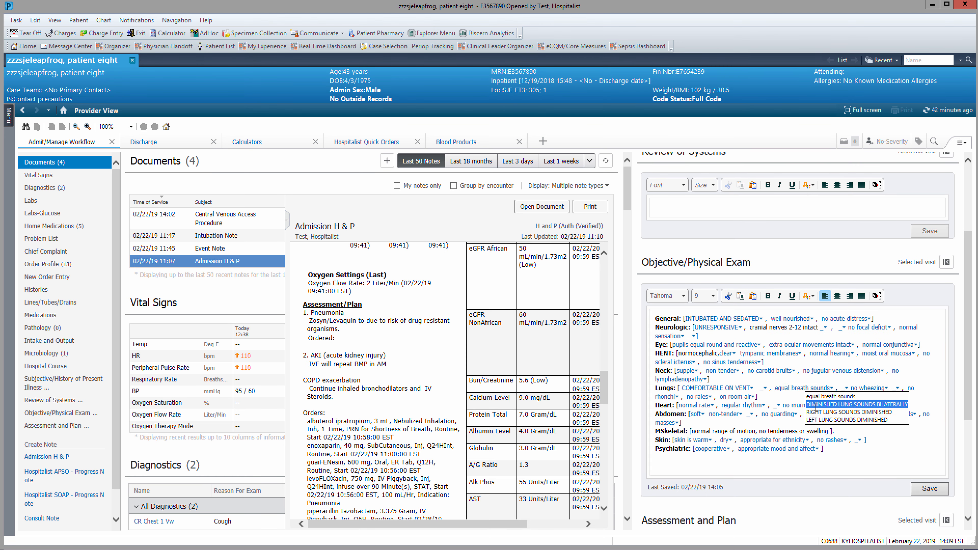
Set the Lungs exam to DIMINISHED LUNG SOUNDS BILATERALLY and BILATERAL RHONCHI, and Psychiatric to NOT RESPONDING and UNABLE TO EVALUATE.
{"action": "left_click", "coordinate": [819, 405]}
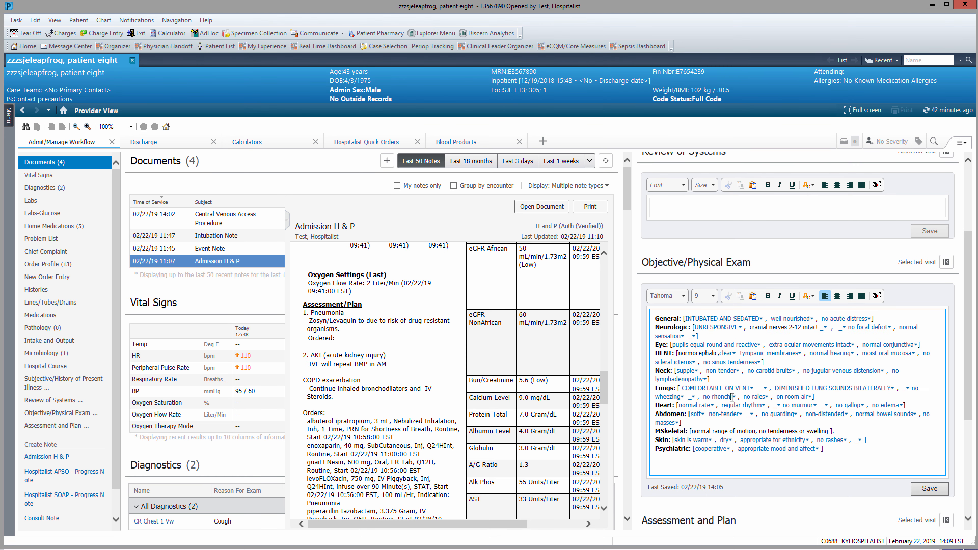
{"action": "left_click", "coordinate": [724, 397]}
{"action": "left_click", "coordinate": [797, 448]}
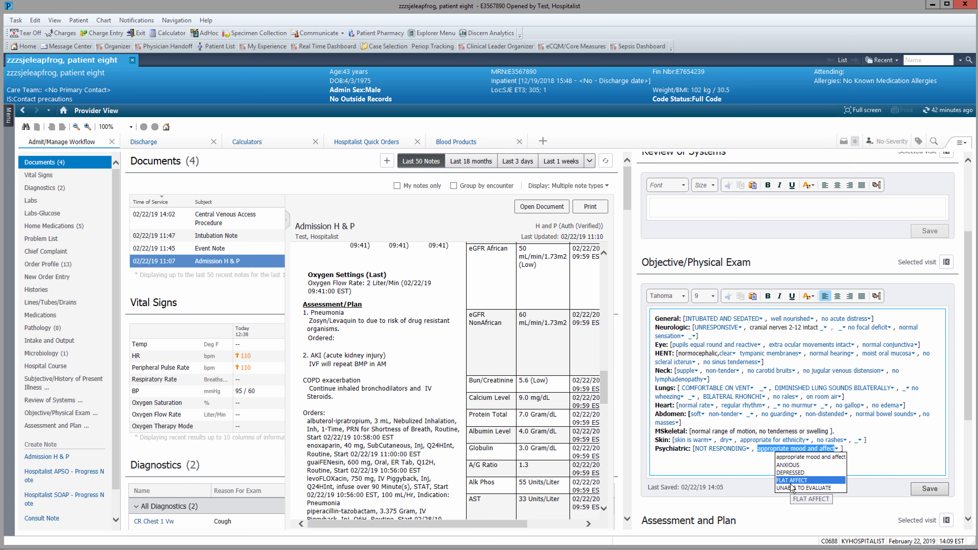
{"action": "left_click", "coordinate": [790, 487]}
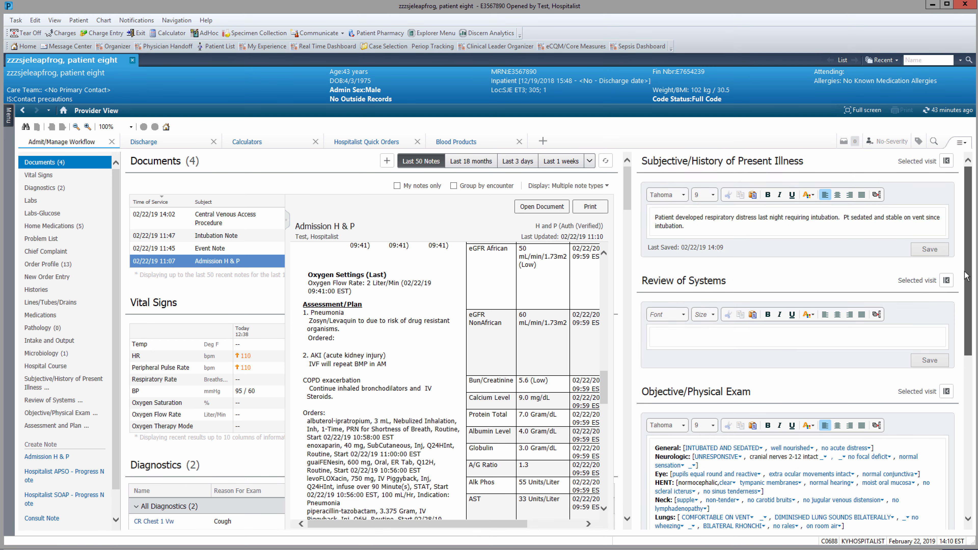
Check the Assessment and Plan, create a Hospitalist APSO - Progress Note, and review its generated sections.
{"action": "scroll", "coordinate": [955, 451], "scroll_direction": "down", "scroll_amount": 10}
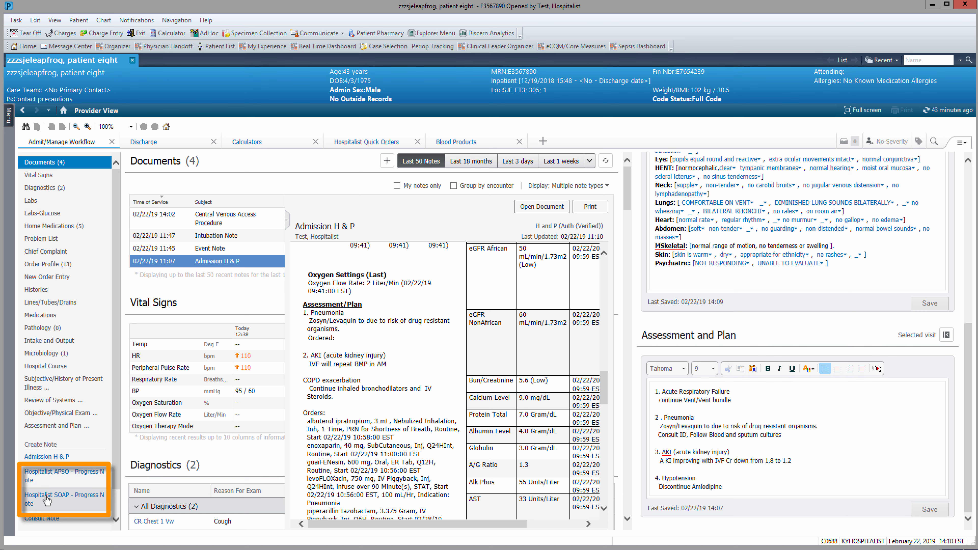
{"action": "left_click", "coordinate": [50, 475]}
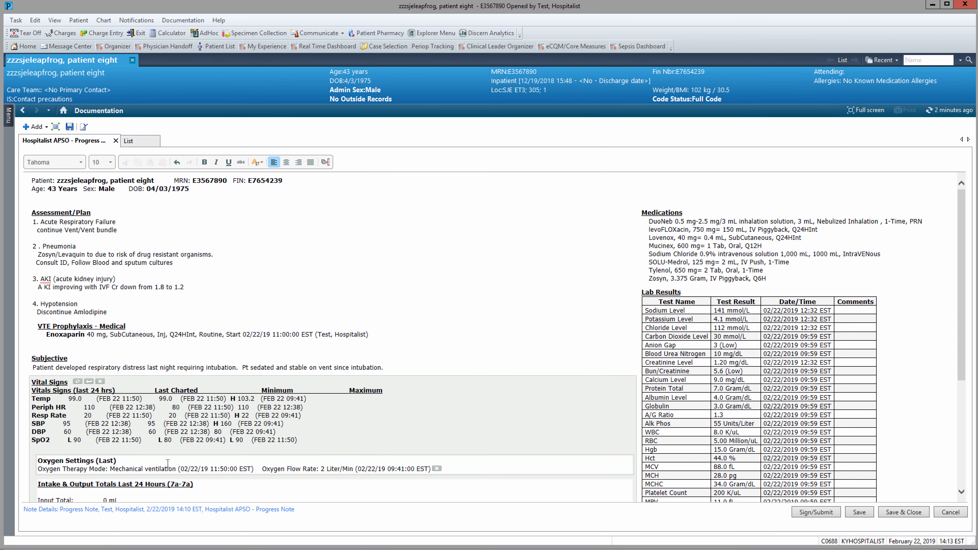
{"action": "scroll", "coordinate": [126, 365], "scroll_direction": "down", "scroll_amount": 3}
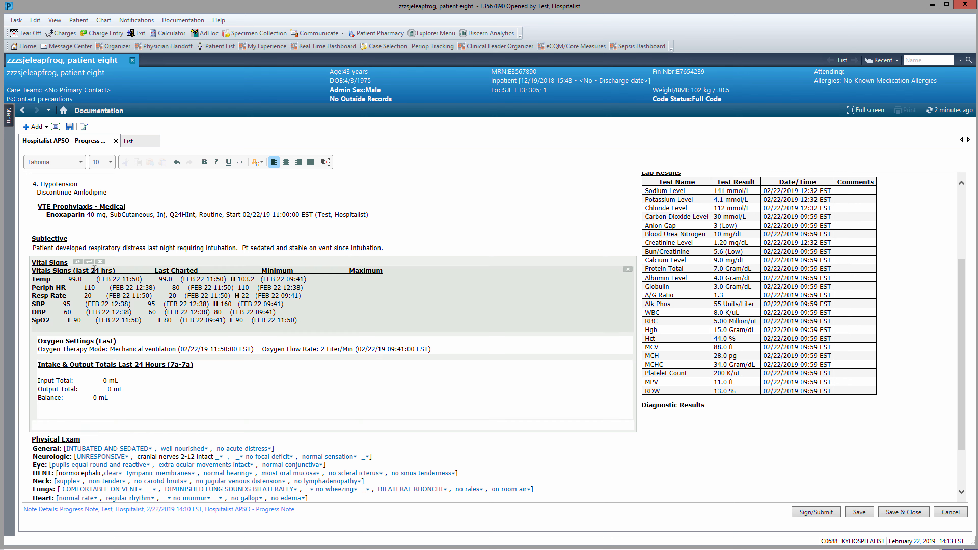
Remove the last-24-hours vital signs table and the Intake & Output Totals block from the note's Vital Signs section.
{"action": "left_click", "coordinate": [628, 269]}
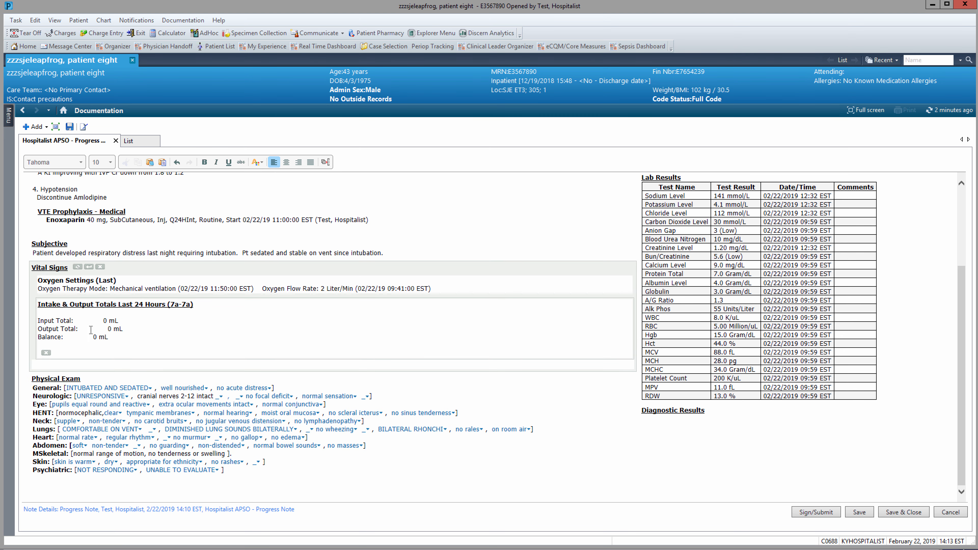
{"action": "left_click", "coordinate": [46, 353]}
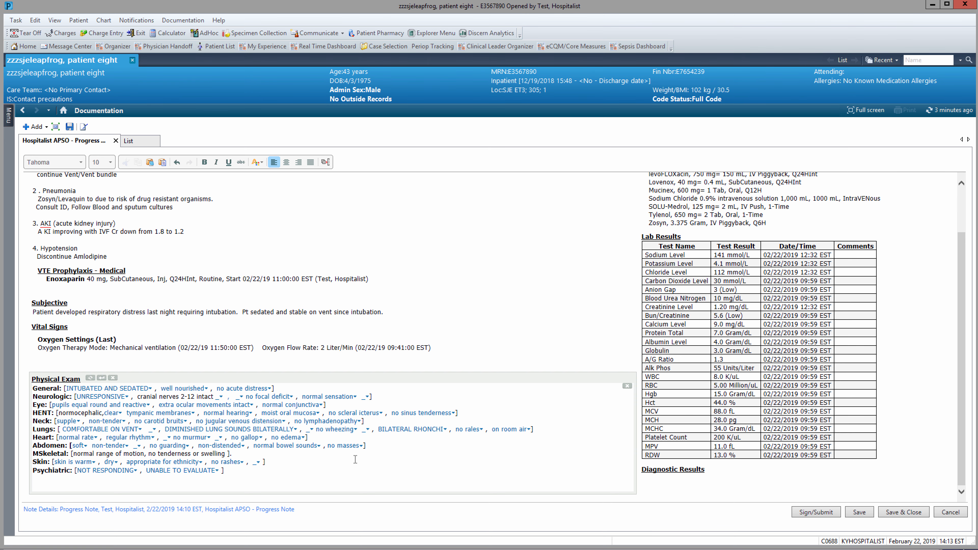
Insert the tagged CR Chest 1 View Portable text under Diagnostic Results, and review the note's sections.
{"action": "scroll", "coordinate": [355, 459], "scroll_direction": "up", "scroll_amount": 3}
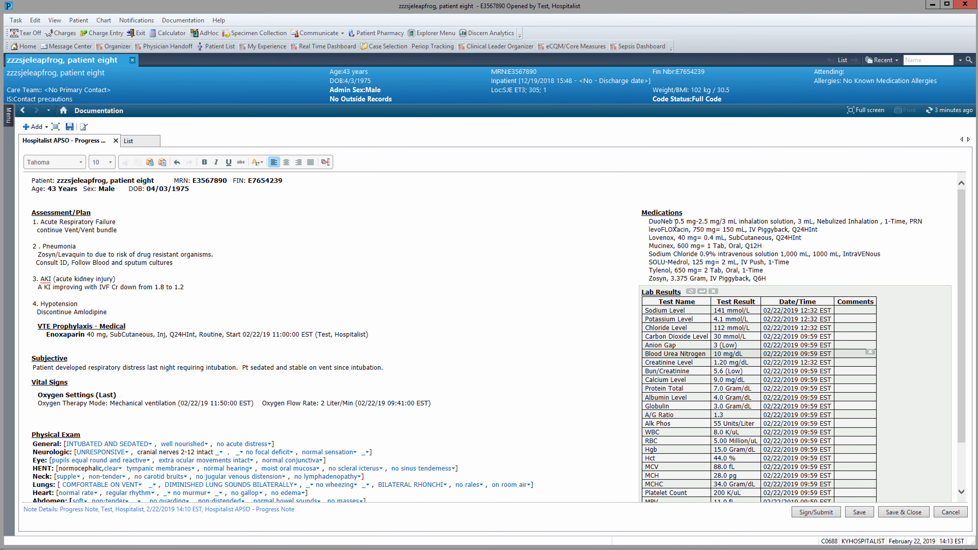
{"action": "scroll", "coordinate": [956, 360], "scroll_direction": "down", "scroll_amount": 3}
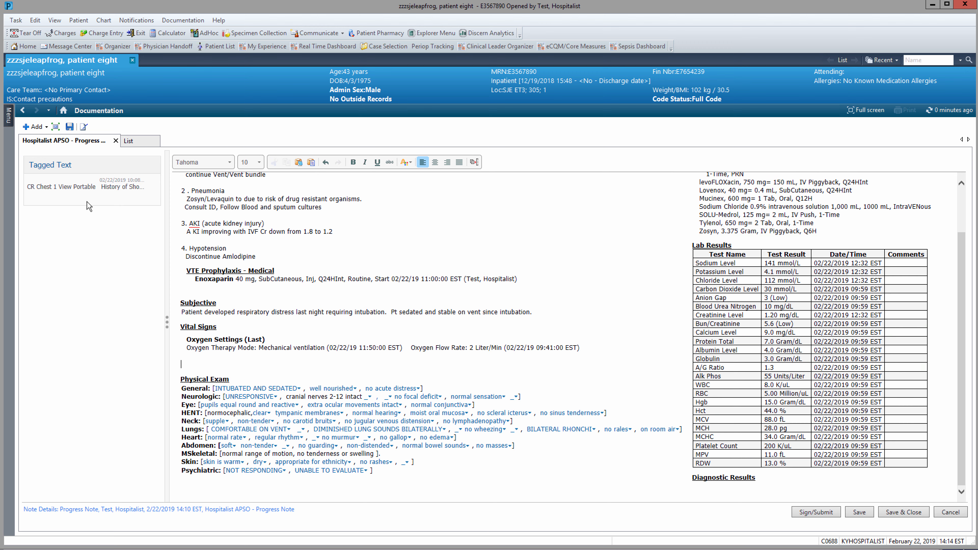
{"action": "left_click_drag", "start_coordinate": [78, 196], "coordinate": [713, 495]}
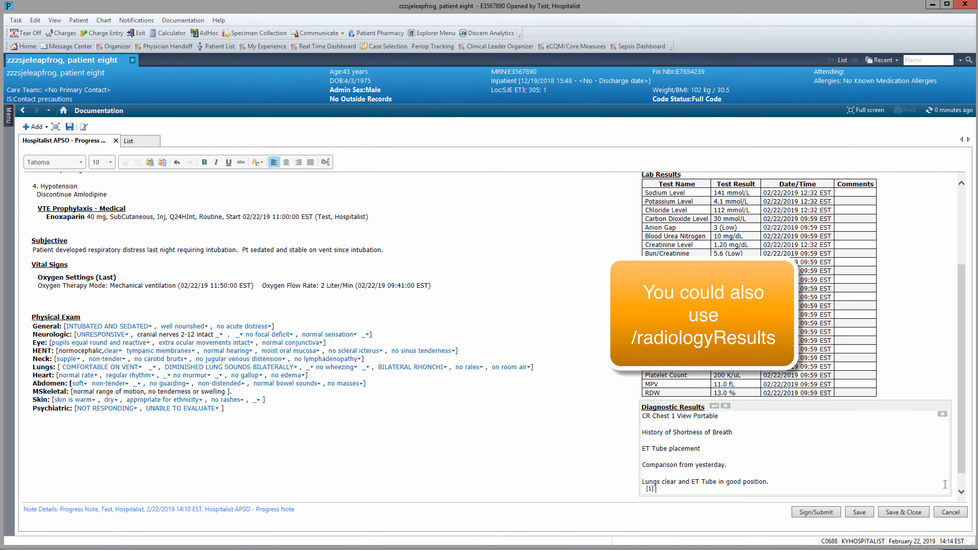
{"action": "scroll", "coordinate": [430, 377], "scroll_direction": "up", "scroll_amount": 3}
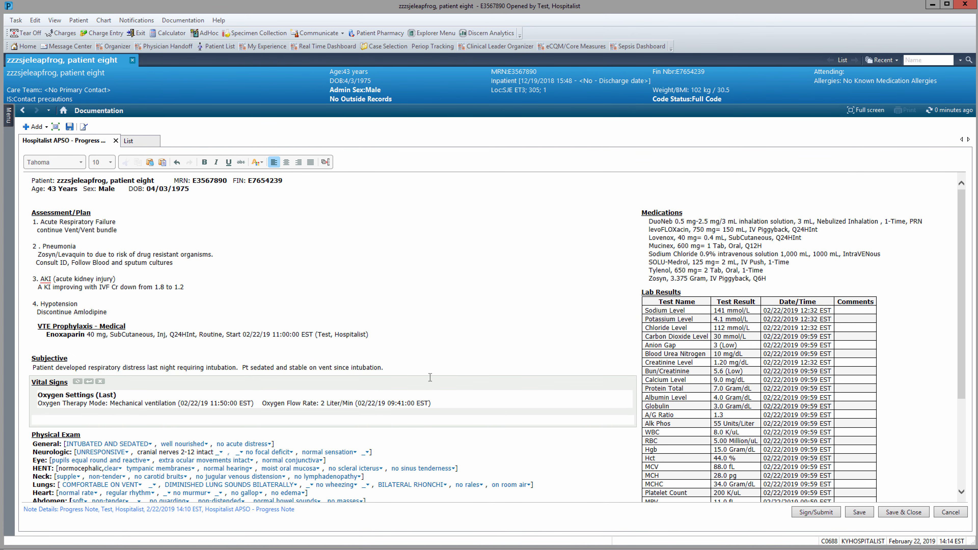